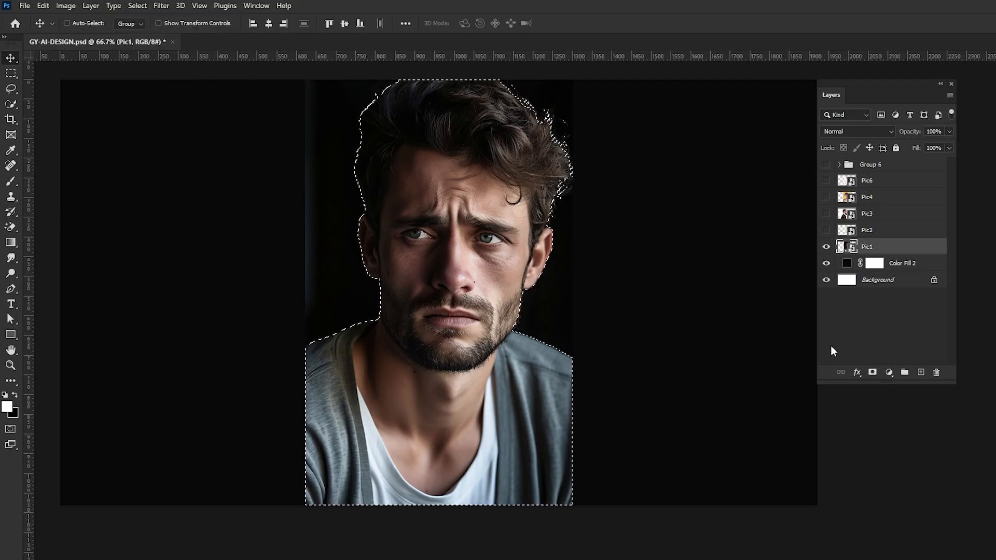
Mask Pic1 with the current subject selection and enlarge the brush to 500 px.
left_click(871, 373)
left_click(10, 181)
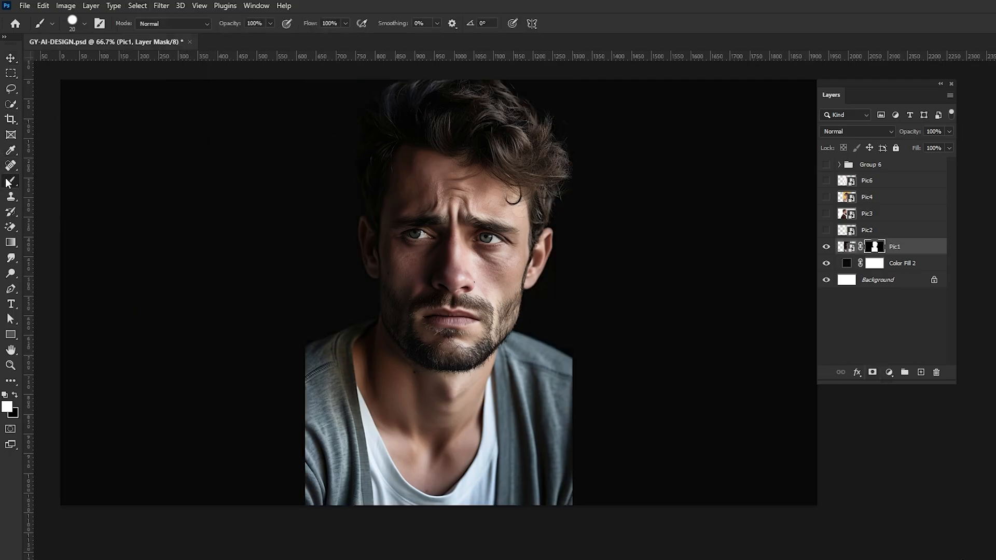
key("bracketright")
key("bracketright")
key("bracketright")
key("bracketright")
key("bracketright")
key("bracketright")
key("bracketright")
key("bracketright")
key("bracketright")
key("bracketright")
key("bracketright")
key("bracketright")
key("bracketright")
key("bracketright")
key("bracketright")
key("bracketright")
Undo the test stroke on the Pic1 mask and switch to the Soft Round brush with 0% hardness.
mouse_move(241, 403)
left_mouse_down()
mouse_move(288, 394)
mouse_move(329, 436)
left_mouse_up()
key("ctrl+z")
left_click(83, 24)
left_click(67, 182)
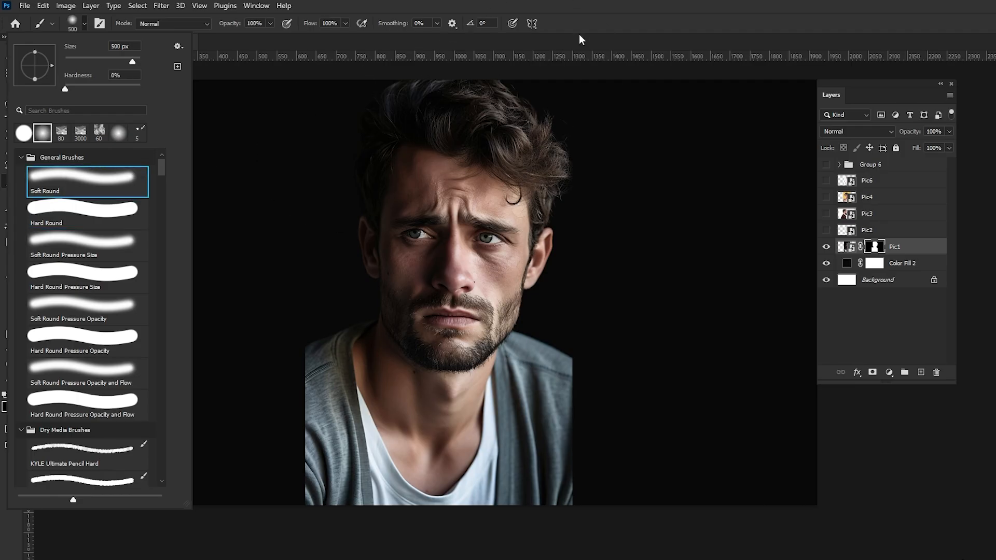
left_click(630, 4)
Paint black on the Pic1 mask to hide the man's clothes and fade his neck, finishing with a 200 px brush.
mouse_move(289, 379)
left_mouse_down()
mouse_move(342, 437)
mouse_move(325, 429)
mouse_move(323, 400)
mouse_move(501, 504)
mouse_move(595, 417)
mouse_move(564, 403)
mouse_move(464, 511)
mouse_move(500, 492)
left_mouse_up()
key("bracketleft")
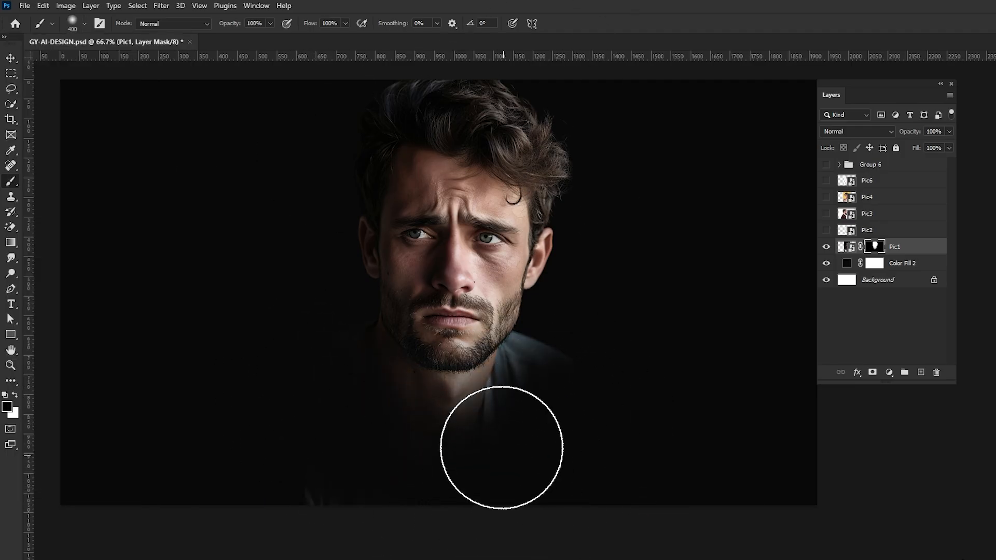
key("bracketleft")
key("bracketleft")
key("bracketleft")
mouse_move(536, 352)
left_mouse_down()
mouse_move(510, 391)
mouse_move(422, 424)
mouse_move(478, 437)
mouse_move(488, 483)
left_mouse_up()
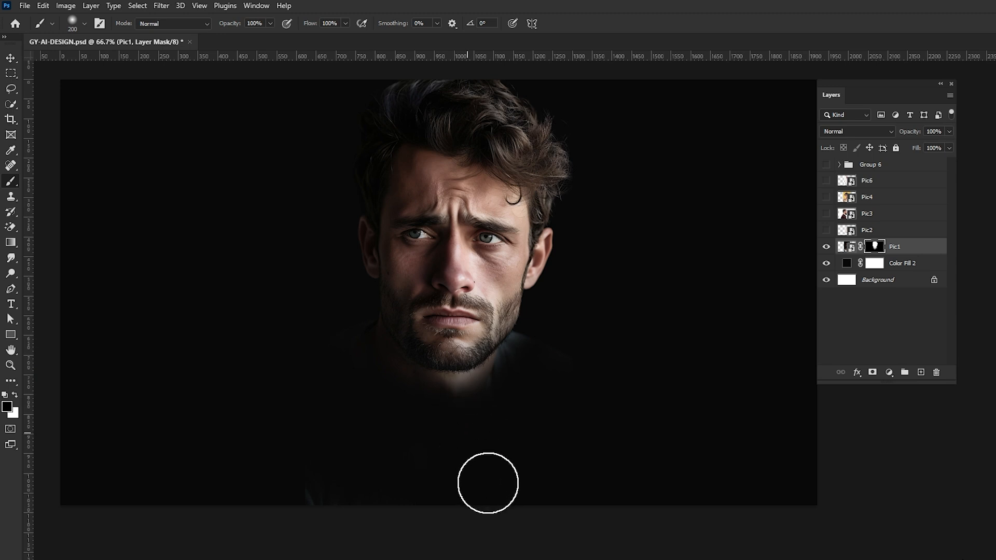
Add a Black & White adjustment above Pic1 with Reds -23, Yellows -67, Greens -44, Cyans -79 and Blues -73.
left_click(890, 371)
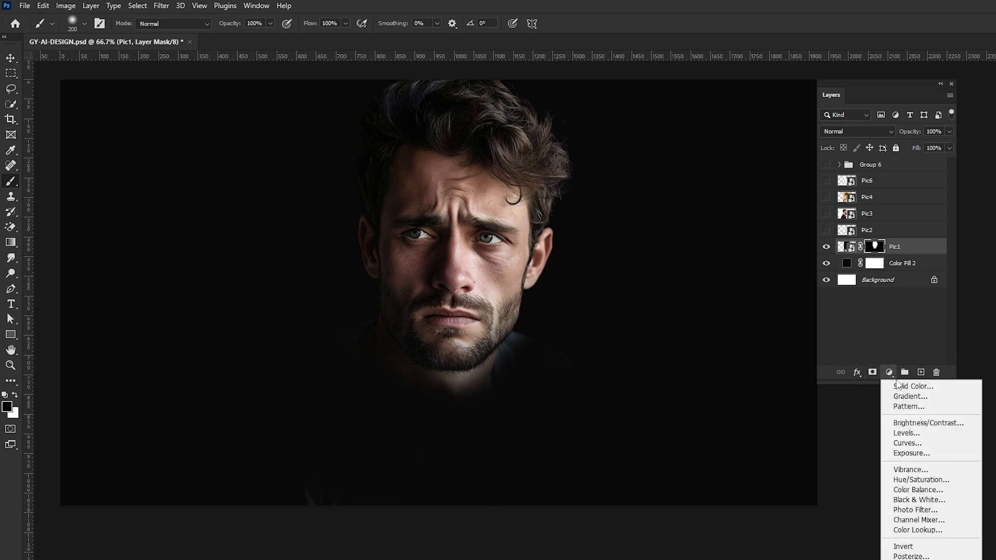
left_click(917, 499)
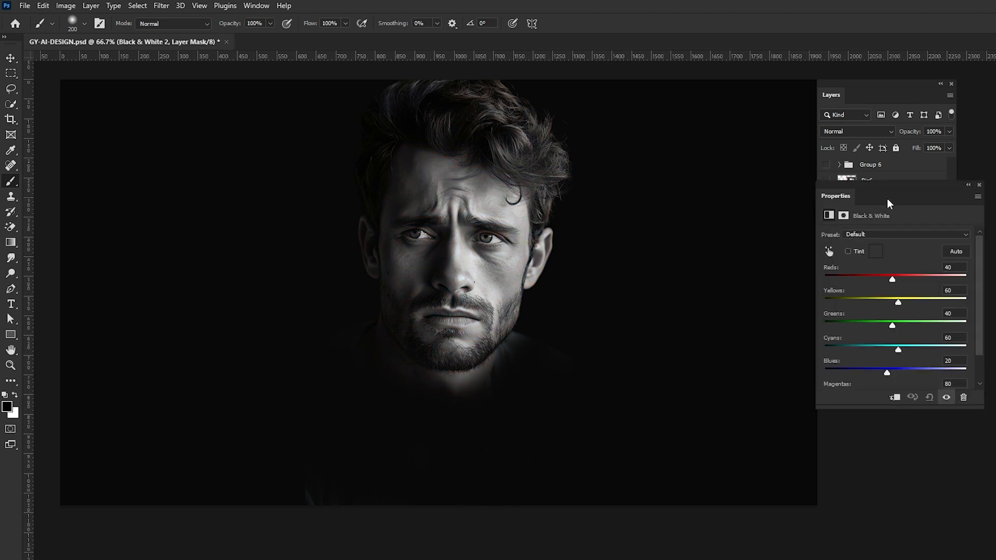
left_click_drag(887, 199, 680, 128)
left_click_drag(686, 209, 654, 237)
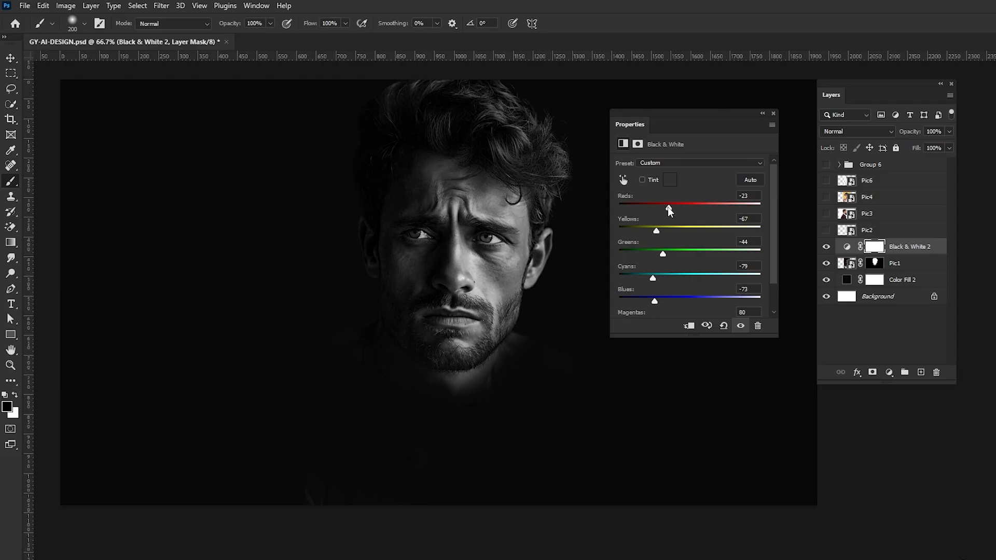
left_click(772, 114)
Paint out the remaining shoulder and lower neck on the Pic1 mask and clip the Black & White adjustment to Pic1.
left_click(874, 263)
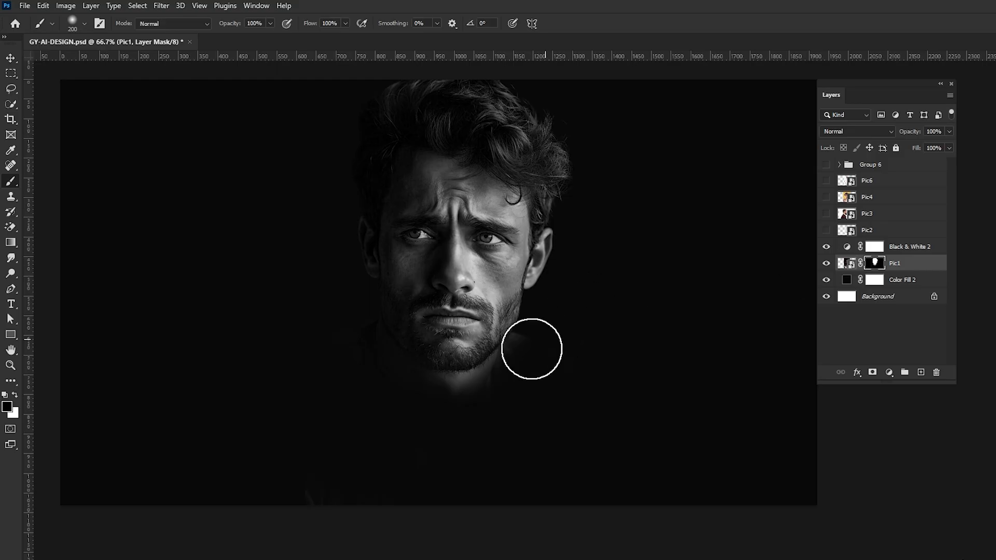
mouse_move(532, 349)
left_mouse_down()
mouse_move(435, 408)
mouse_move(489, 401)
mouse_move(551, 348)
mouse_move(543, 387)
left_mouse_up()
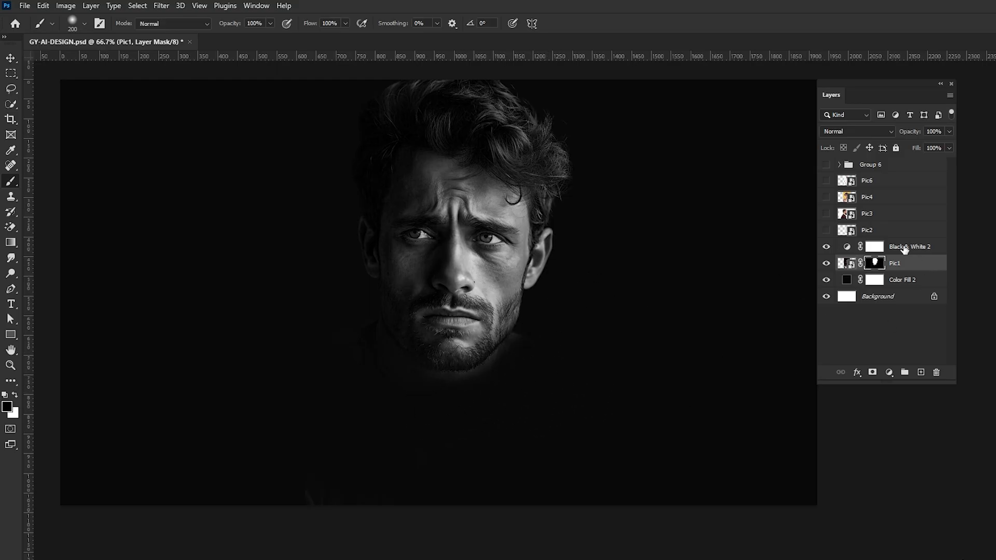
right_click(904, 250)
left_click(923, 340)
Scale Pic1 down slightly and position the man's face near the middle of the canvas.
key("v")
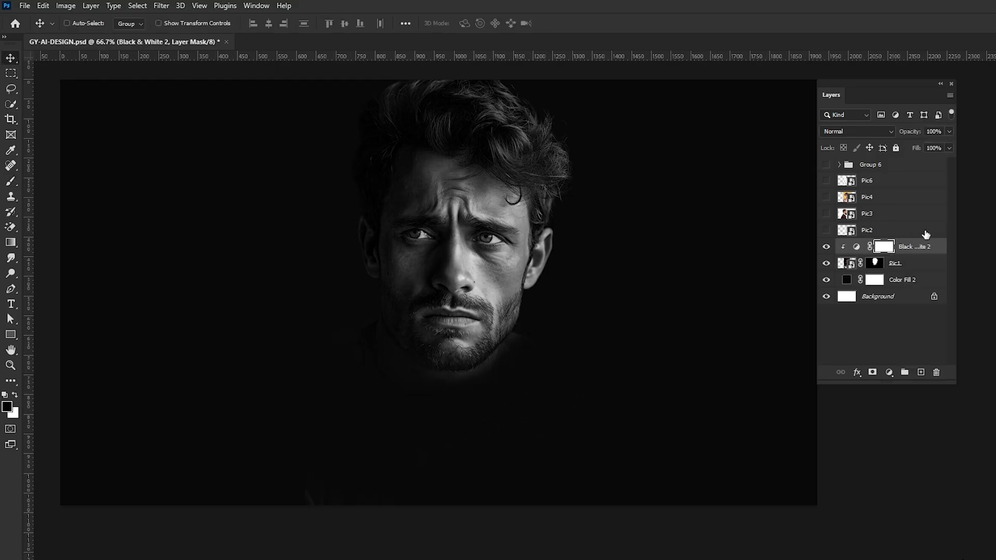
left_click(901, 263)
left_click_drag(449, 182, 431, 224)
key("ctrl+t")
left_click_drag(554, 335, 515, 336)
left_click_drag(480, 308, 294, 291)
key("Return")
Show the Pic2 layer, select its subject, and mask out the white background.
left_click(866, 230)
left_click(826, 230)
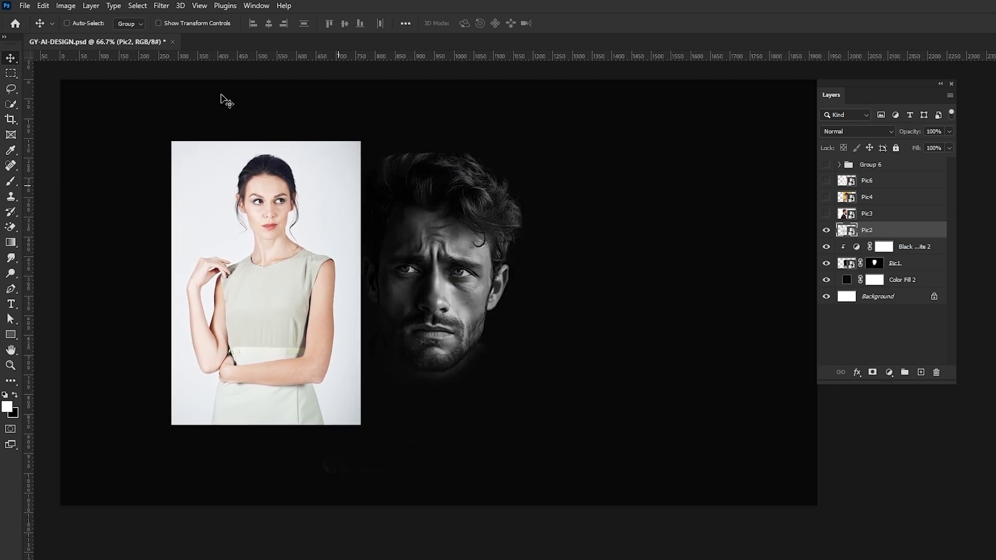
left_click(137, 6)
left_click(149, 143)
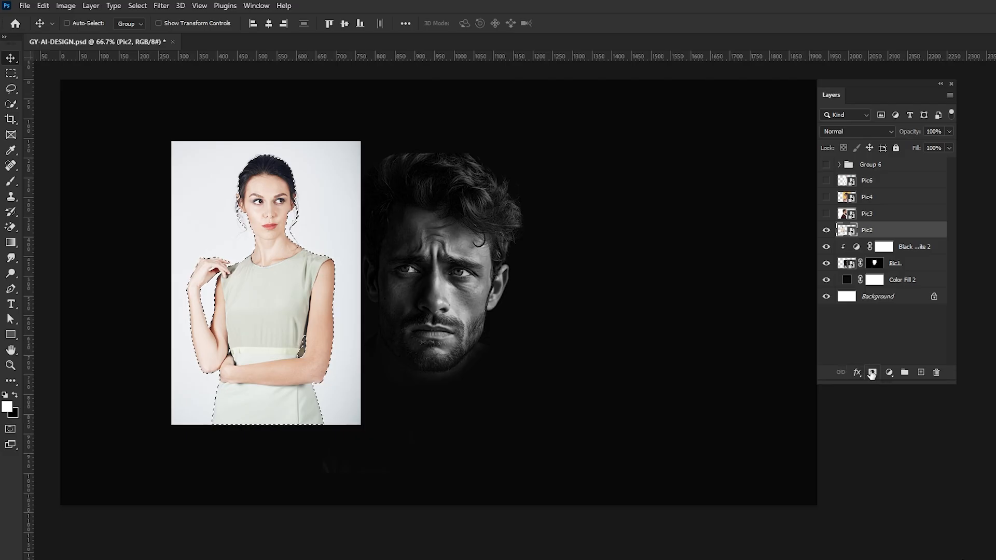
left_click(871, 373)
Paint black on the Pic2 mask to hide the woman's body and fade her neck, finishing with a 175 px brush.
key("b")
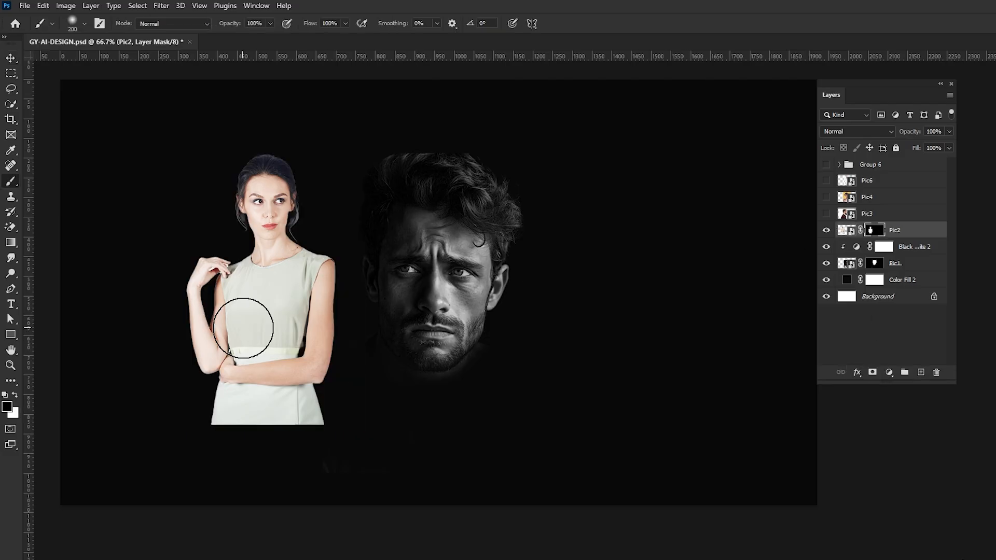
key("bracketright")
key("bracketright")
mouse_move(247, 316)
left_mouse_down()
mouse_move(220, 337)
mouse_move(193, 335)
mouse_move(209, 312)
mouse_move(243, 335)
mouse_move(329, 318)
mouse_move(253, 398)
mouse_move(165, 430)
mouse_move(165, 298)
mouse_move(228, 320)
mouse_move(293, 318)
mouse_move(313, 322)
left_mouse_up()
key("bracketleft")
key("bracketleft")
key("bracketleft")
key("bracketleft")
left_click_drag(309, 273, 266, 289)
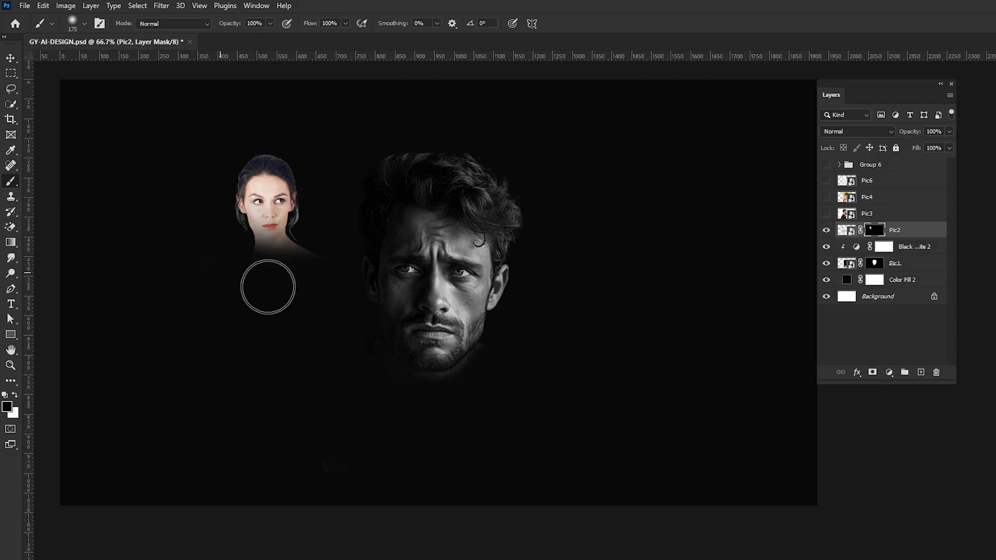
Enlarge Pic2 and place the woman's head to the left of the man's face at a similar size.
key("ctrl+t")
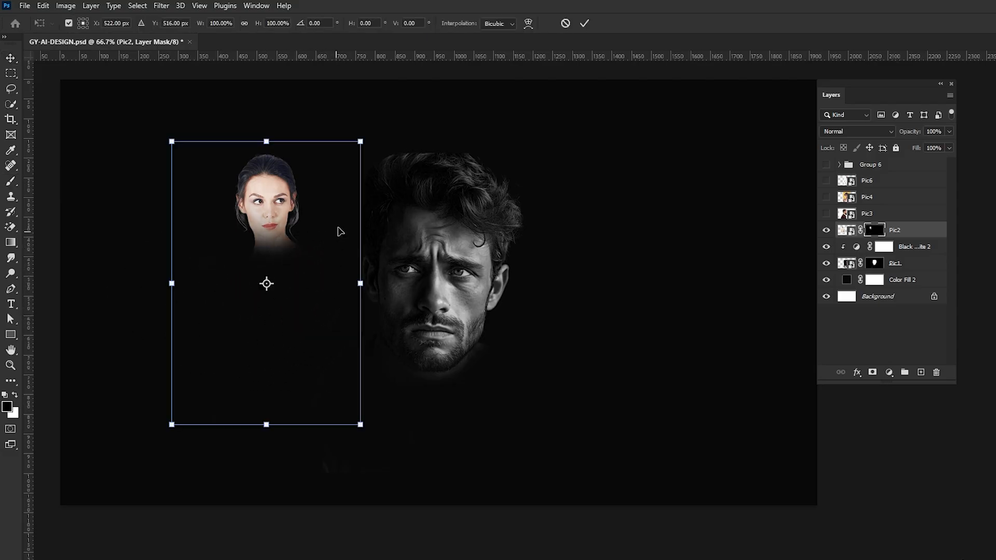
left_click_drag(363, 283, 422, 282)
left_click_drag(344, 262, 405, 336)
left_click_drag(415, 376, 469, 376)
left_click_drag(339, 279, 360, 338)
left_click(585, 23)
Duplicate the Black & White 2 adjustment above Pic2 and clip the copy to Pic2.
key("b")
left_click(904, 249)
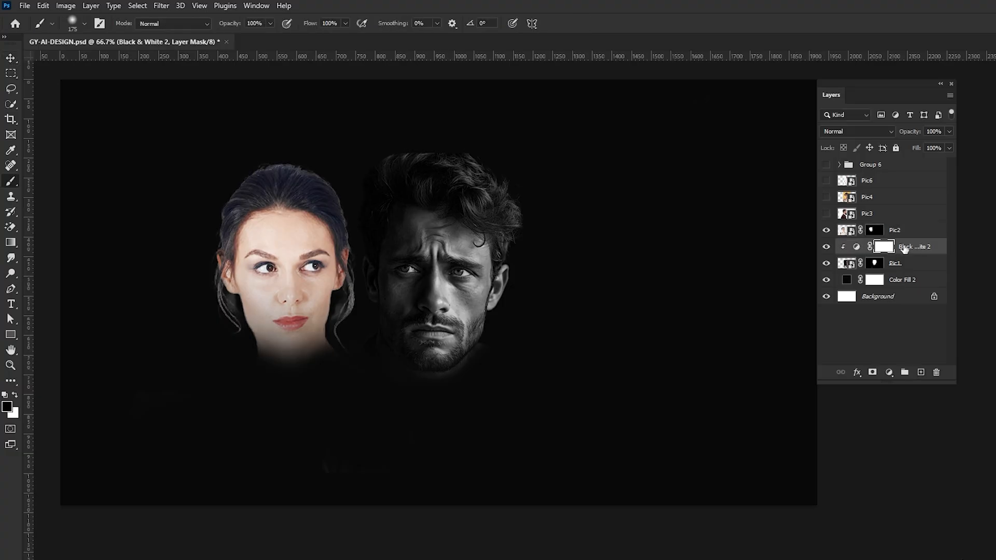
left_click_drag(907, 250, 901, 222)
right_click(899, 230)
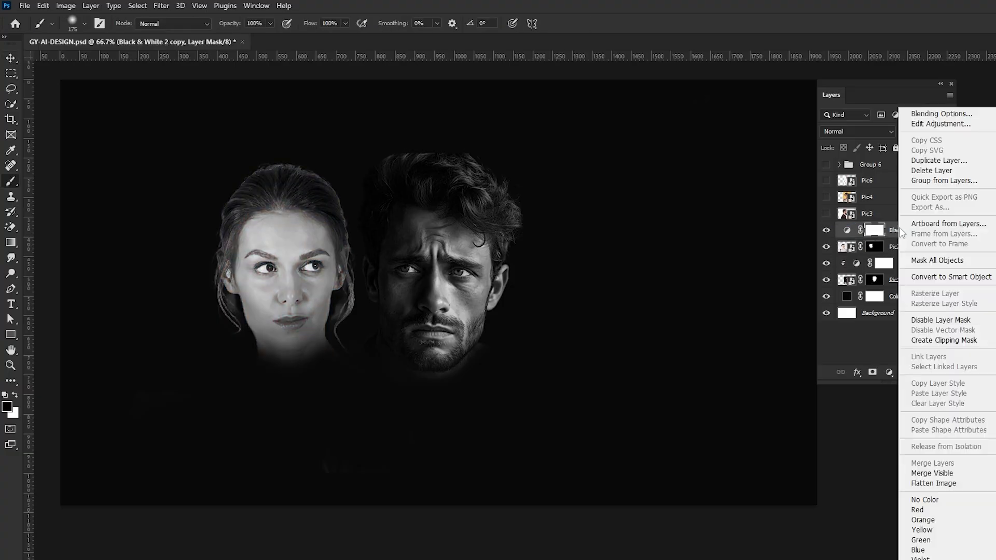
left_click(927, 340)
Adjust the woman's Black & White copy to Reds -108, Yellows -175, Greens -150, Cyans -146 and Blues -146.
double_click(856, 230)
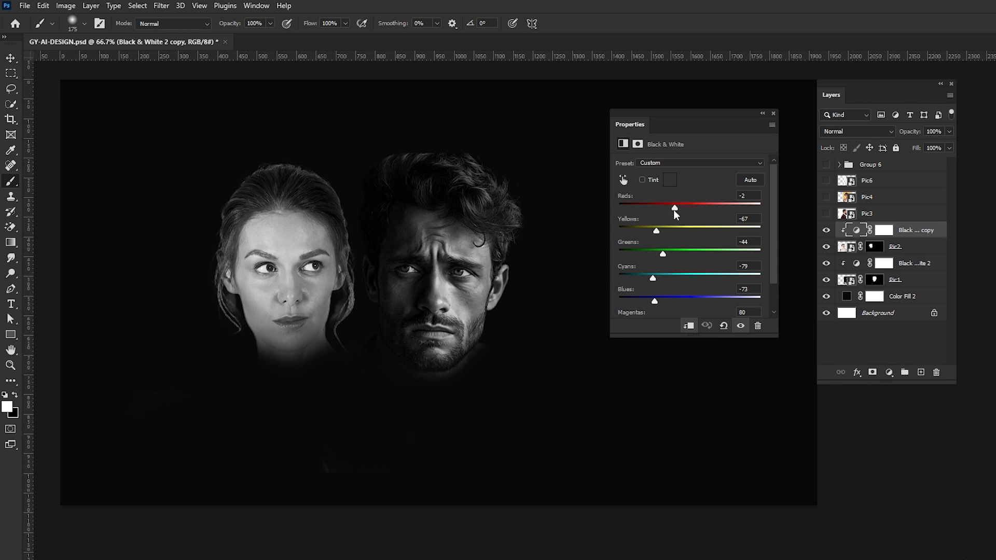
left_click_drag(676, 214, 626, 238)
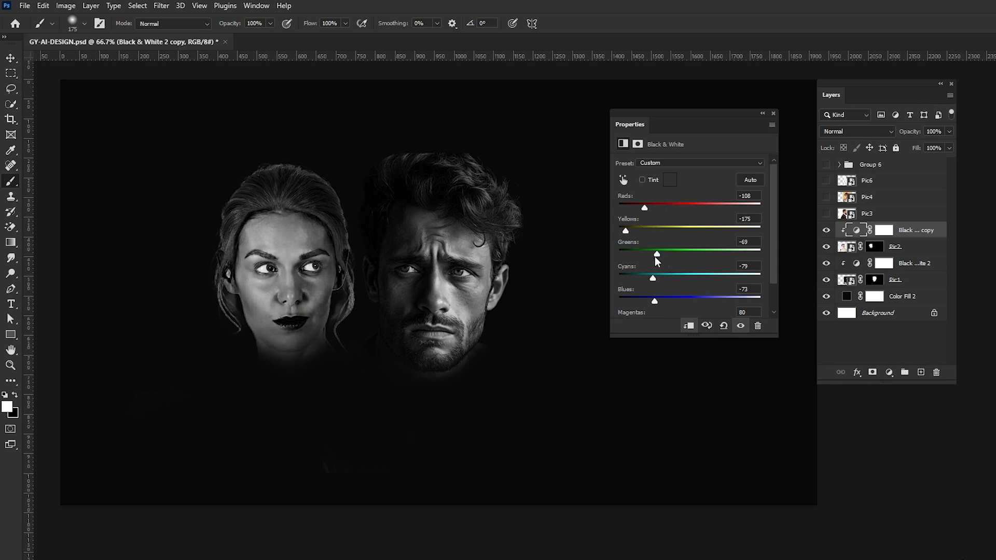
left_click(773, 114)
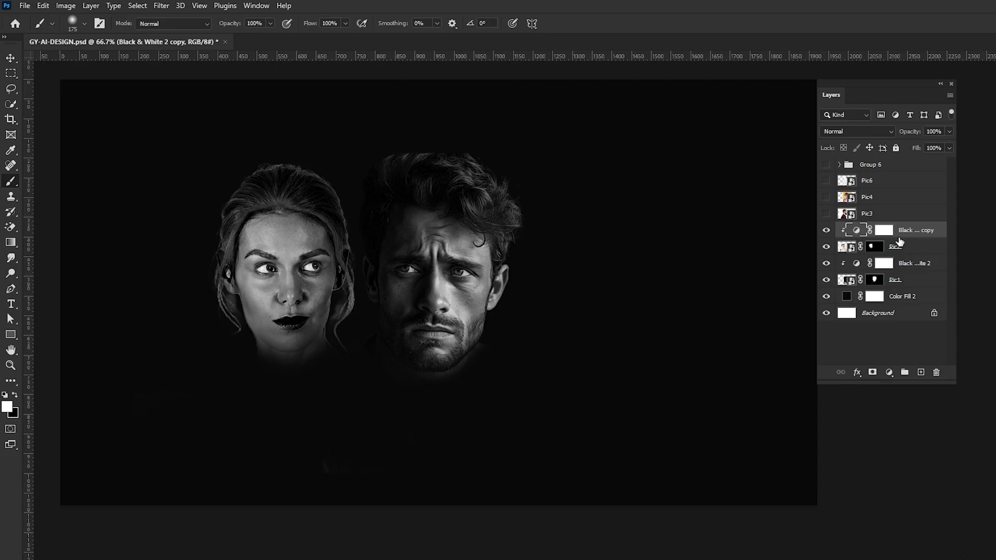
Move Pic2 closer to the man so the two heads sit side by side.
left_click(882, 251)
key("v")
mouse_move(297, 260)
left_mouse_down()
mouse_move(311, 272)
mouse_move(323, 259)
left_mouse_up()
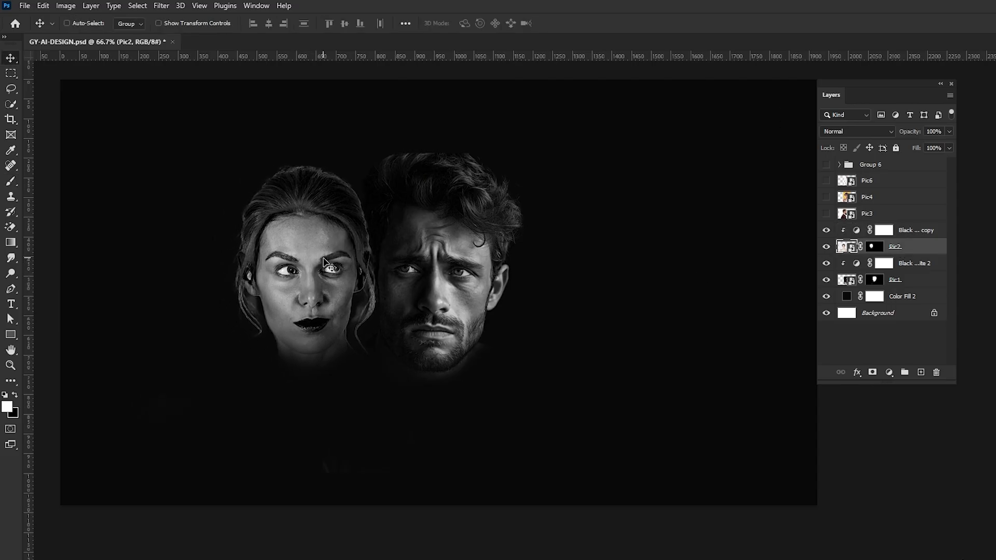
Set Reds to -150 in the Black & White adjustment clipped to Pic2.
double_click(855, 231)
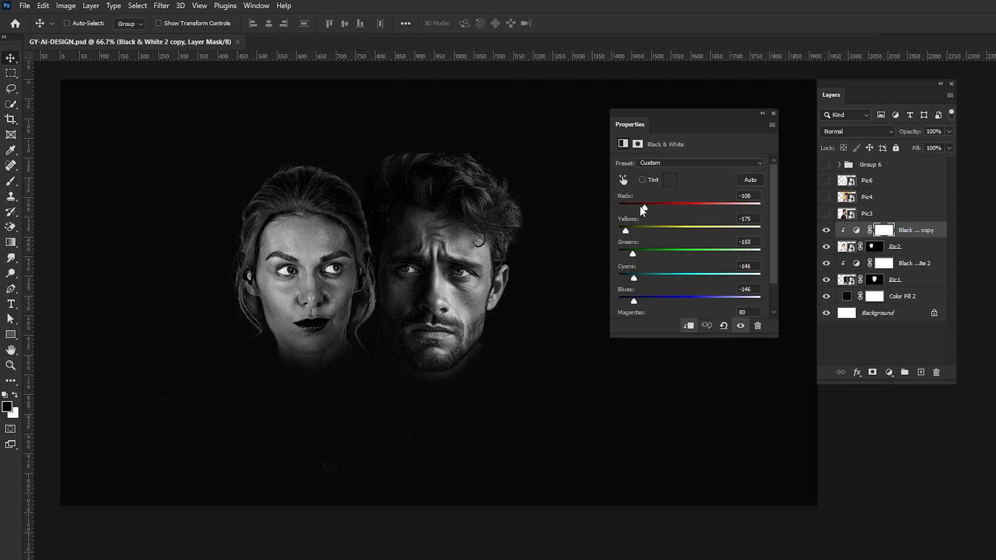
left_click_drag(643, 210, 634, 213)
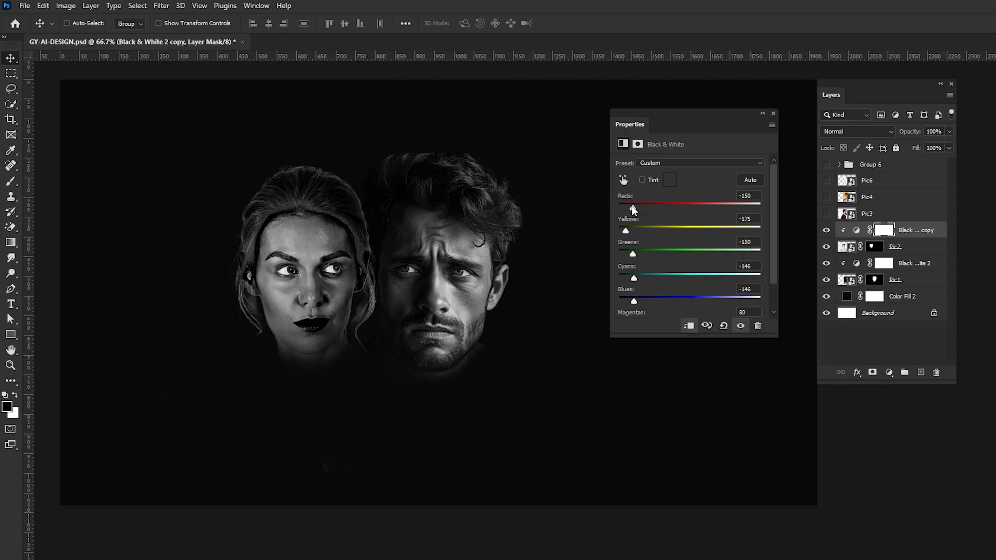
left_click(772, 114)
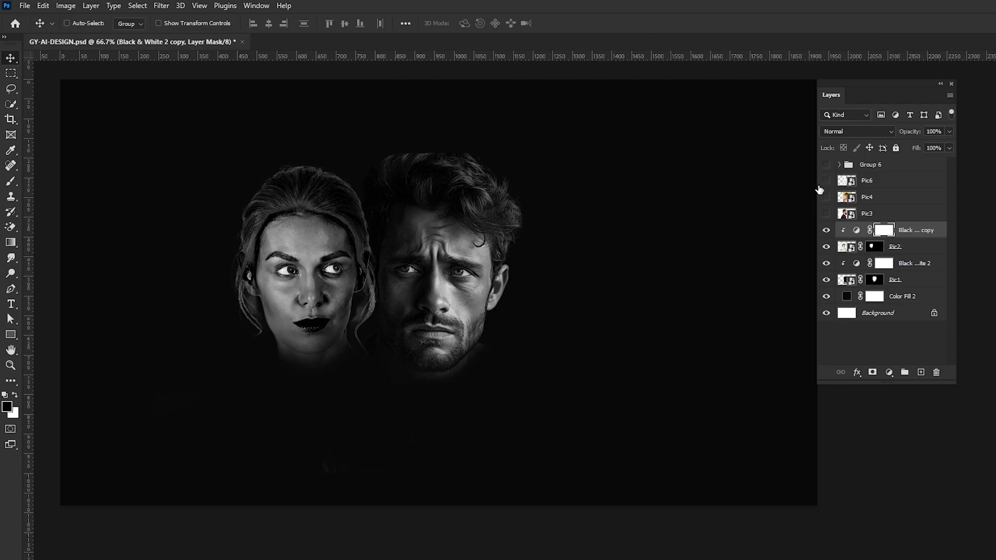
Show the Pic3 layer, flip it horizontally, and shift it about 216 px to the left.
left_click(826, 214)
left_click(887, 214)
key("ctrl+t")
right_click(389, 215)
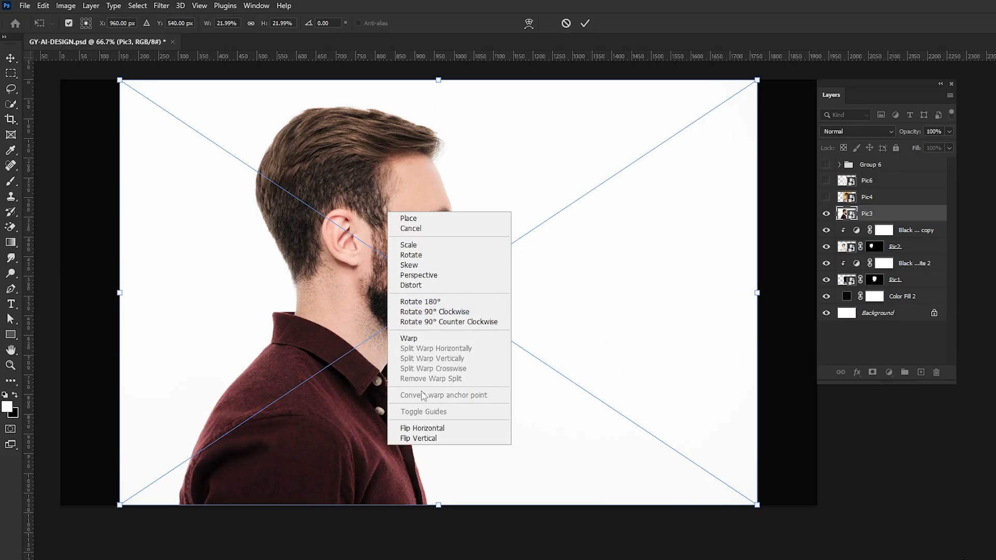
left_click(420, 428)
left_click_drag(509, 327, 425, 313)
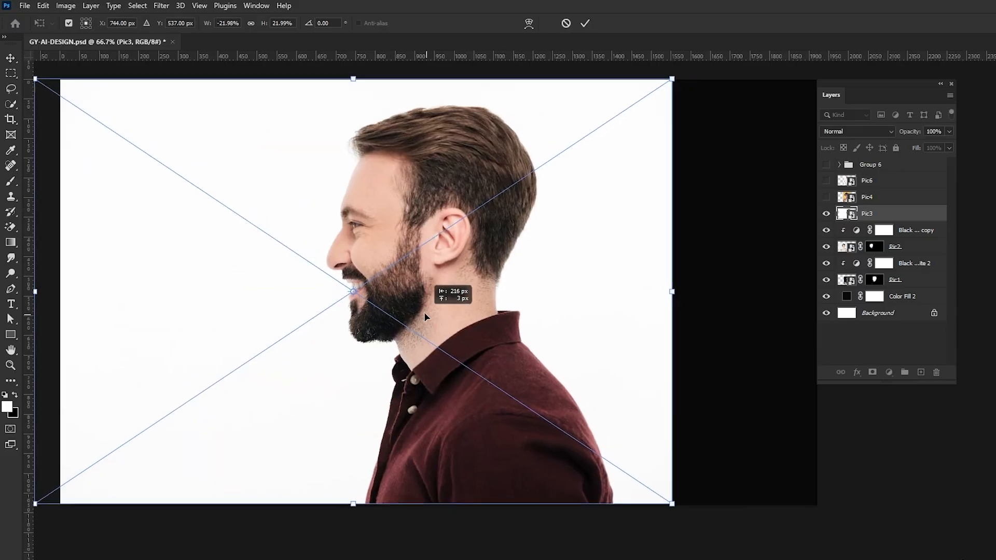
key("Return")
Select the bearded man in Pic3 as the subject and mask out the white background.
left_click(136, 6)
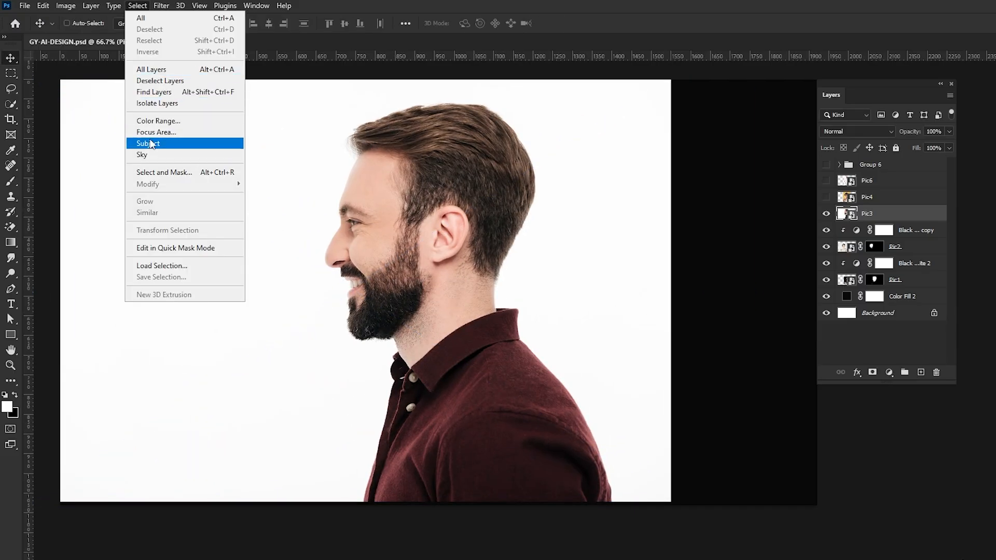
left_click(154, 143)
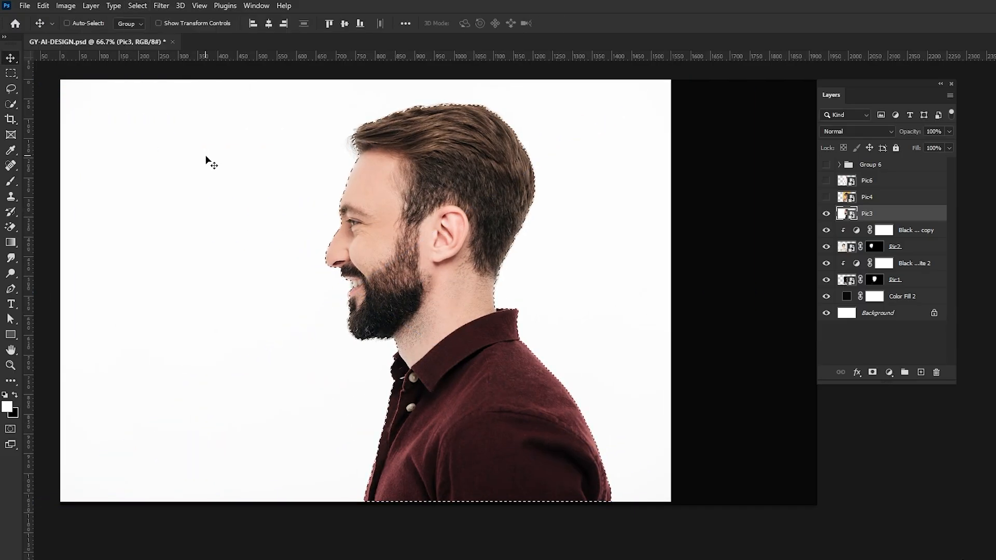
left_click(872, 372)
Paint black on the Pic3 mask with a 400 px brush to hide the shirt and fade the neck.
key("b")
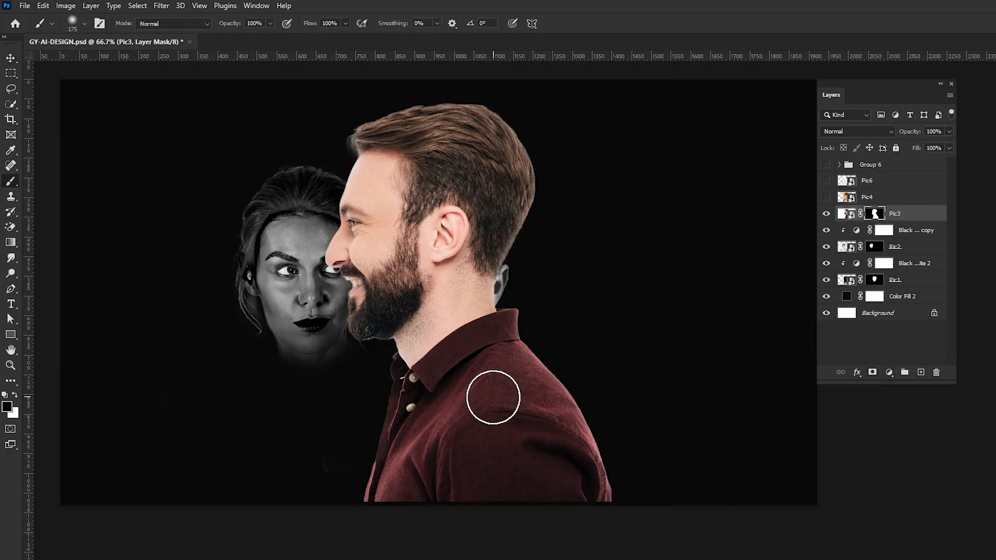
key("bracketright")
key("bracketright")
key("bracketright")
key("bracketright")
mouse_move(485, 378)
left_mouse_down()
mouse_move(473, 423)
mouse_move(381, 466)
mouse_move(414, 419)
mouse_move(518, 346)
mouse_move(429, 392)
mouse_move(525, 446)
mouse_move(523, 476)
mouse_move(583, 502)
left_mouse_up()
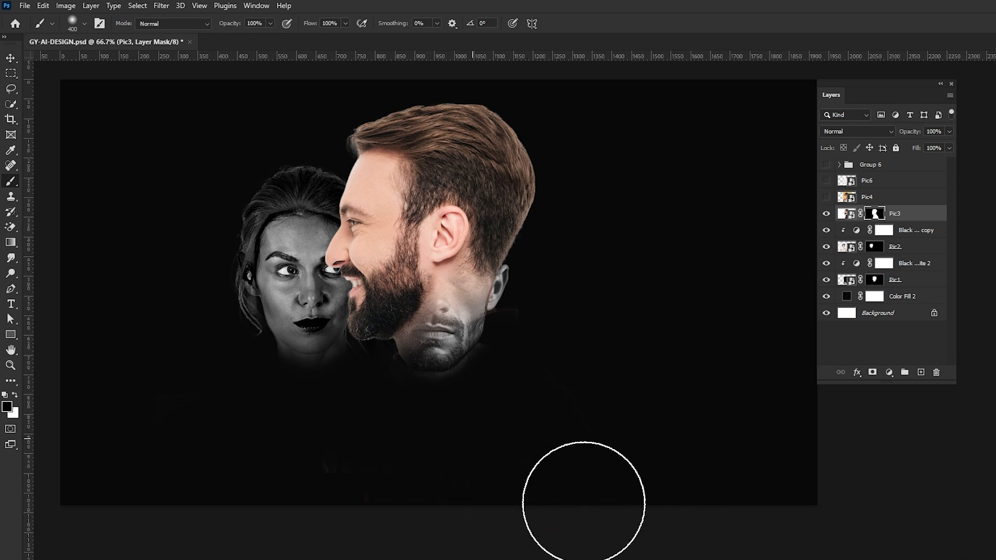
Scale Pic3 to about 78.5% and place the profile head to the left of the woman.
key("v")
key("ctrl+t")
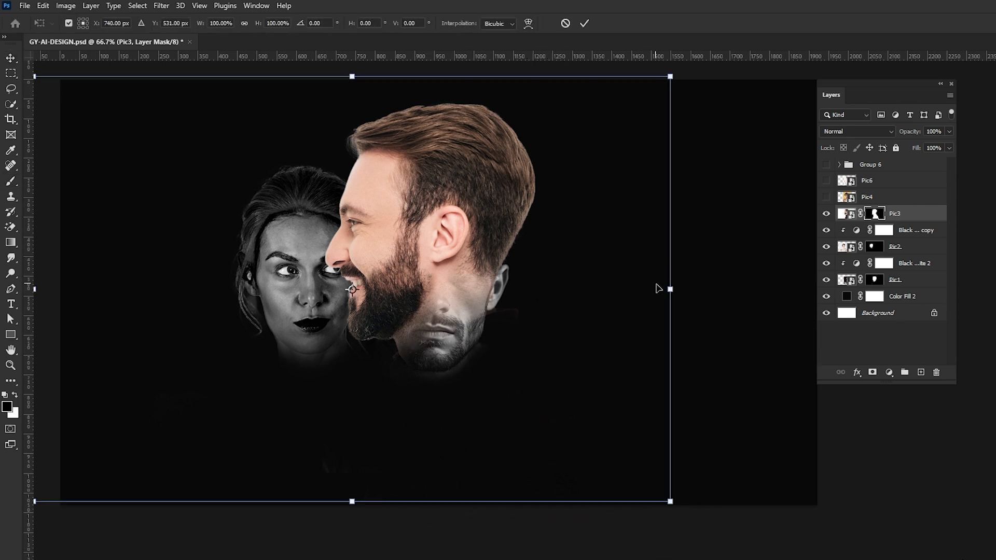
left_click_drag(669, 289, 600, 287)
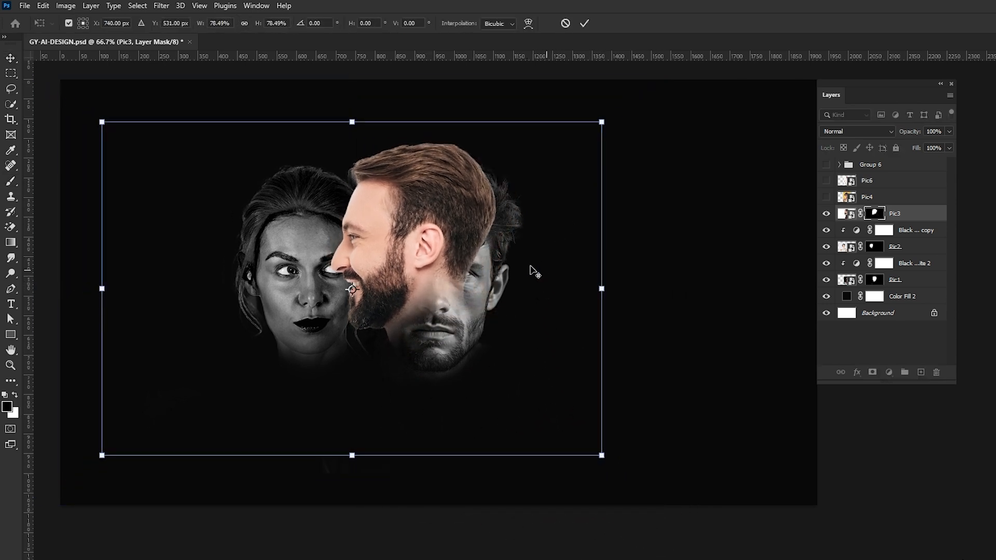
left_click_drag(535, 273, 353, 311)
key("Return")
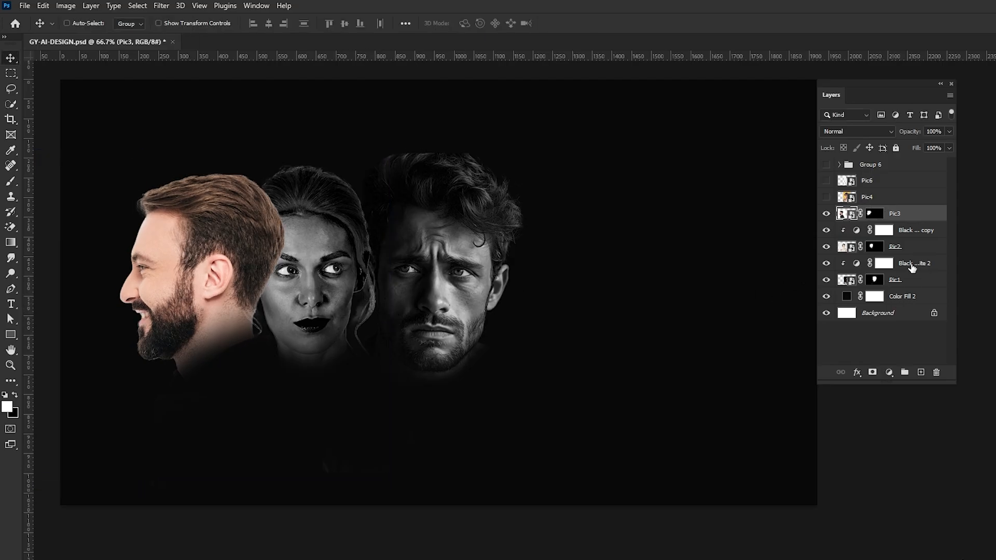
Duplicate the Black & White 2 adjustment above Pic3 and clip the copy to Pic3.
left_click_drag(912, 267, 899, 203)
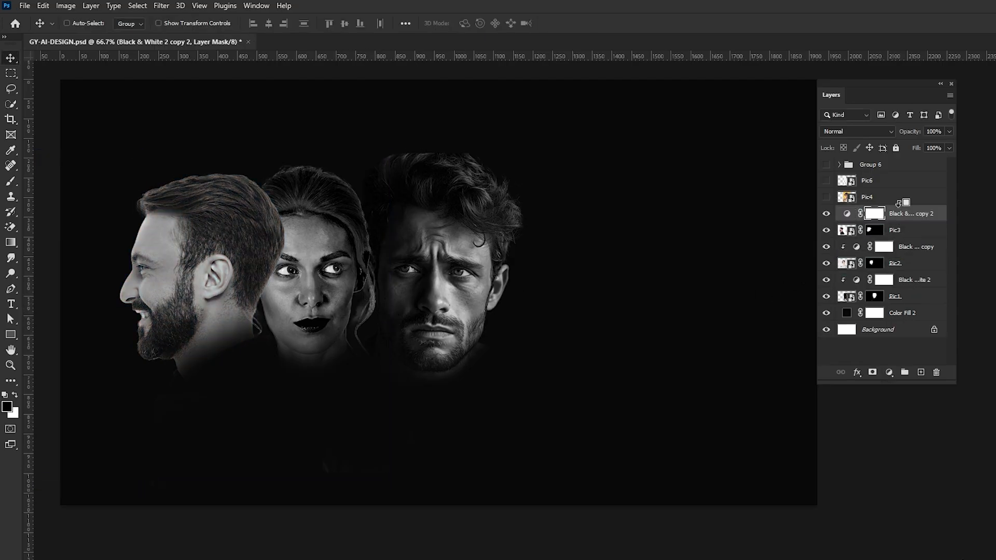
right_click(896, 217)
left_click(934, 341)
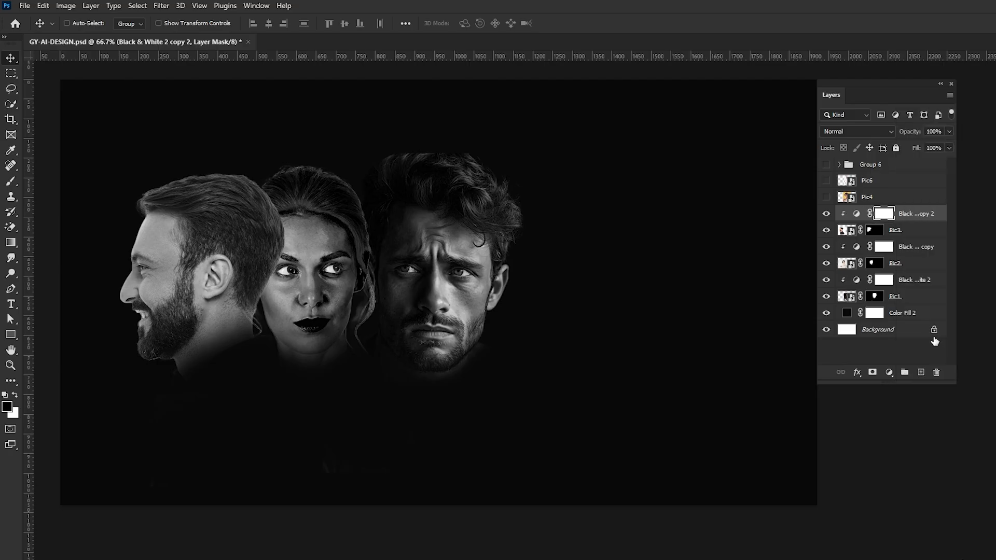
Set Reds to -100 and Yellows to -94 in the Black & White adjustment clipped to Pic3.
left_click(855, 214)
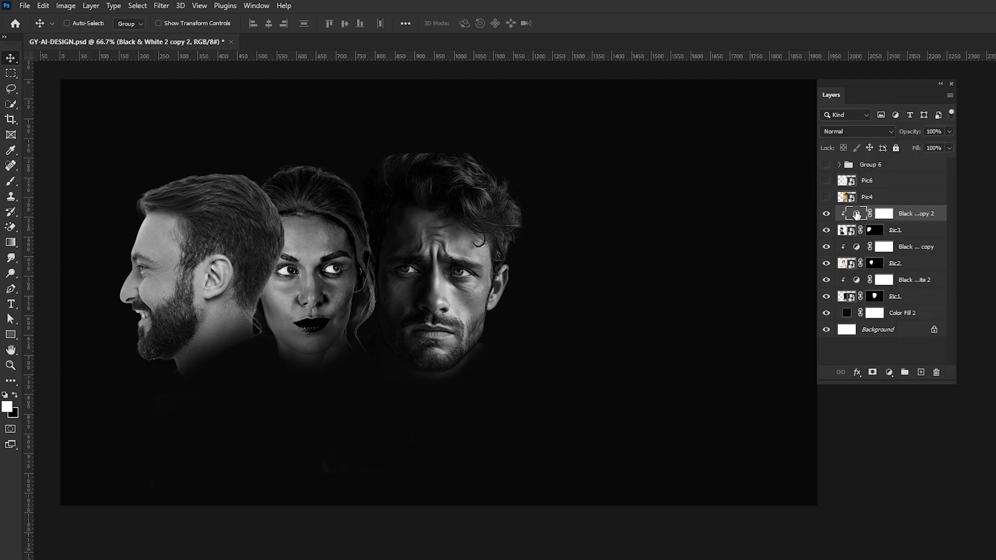
double_click(856, 214)
left_click_drag(673, 212, 654, 240)
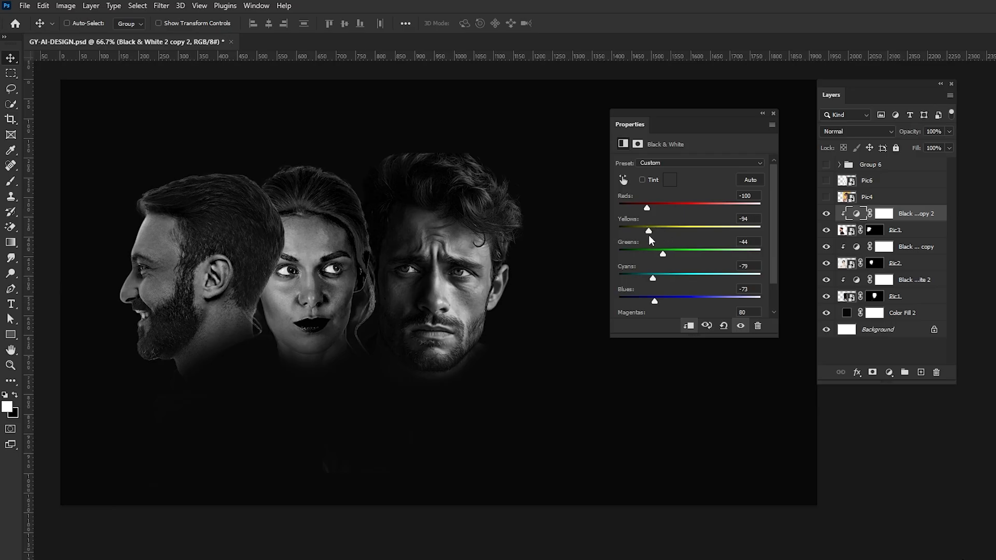
left_click(773, 114)
Fade Pic3's neck on its mask with a 200 px black brush and shift the profile head slightly closer to the woman.
left_click(873, 231)
key("b")
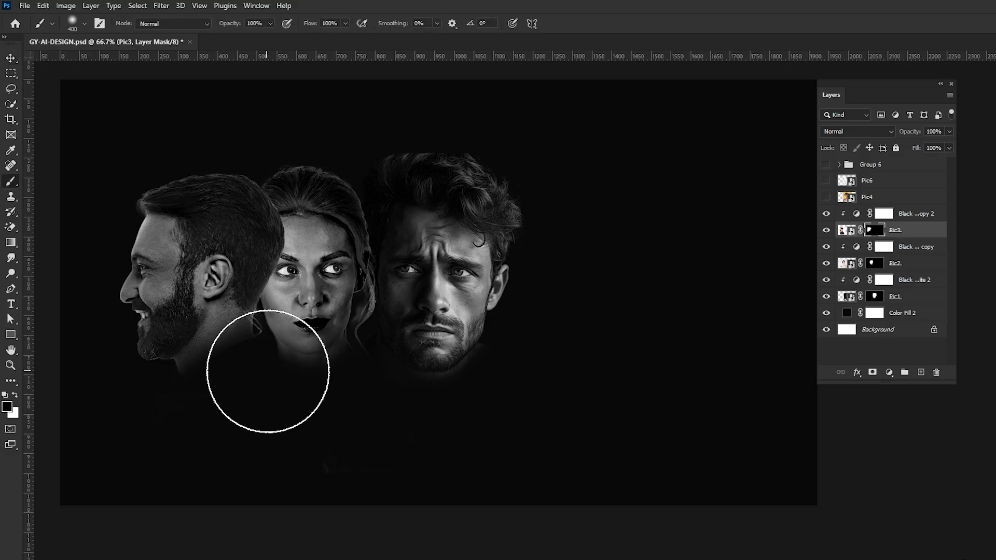
key("x")
key("bracketleft")
key("bracketleft")
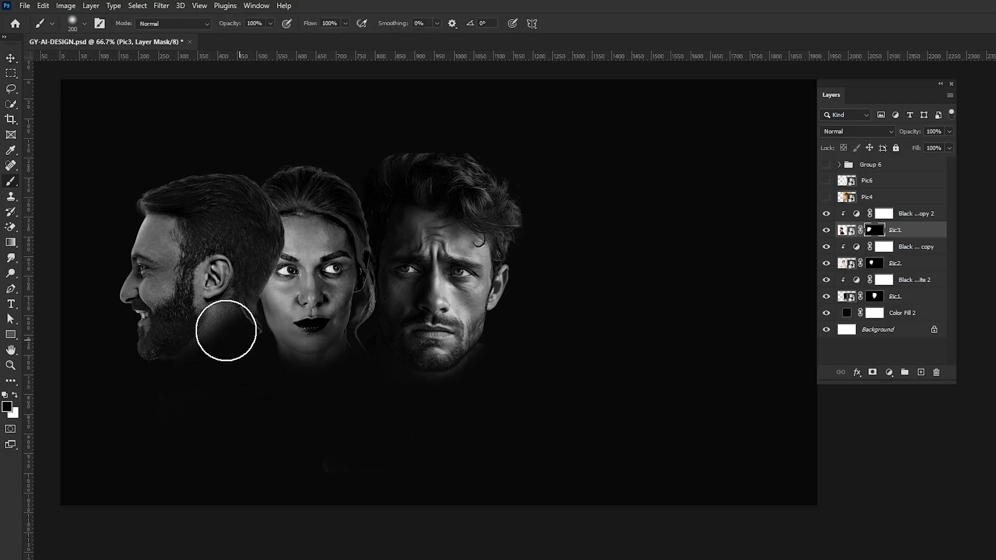
key("v")
left_click_drag(221, 318, 238, 324)
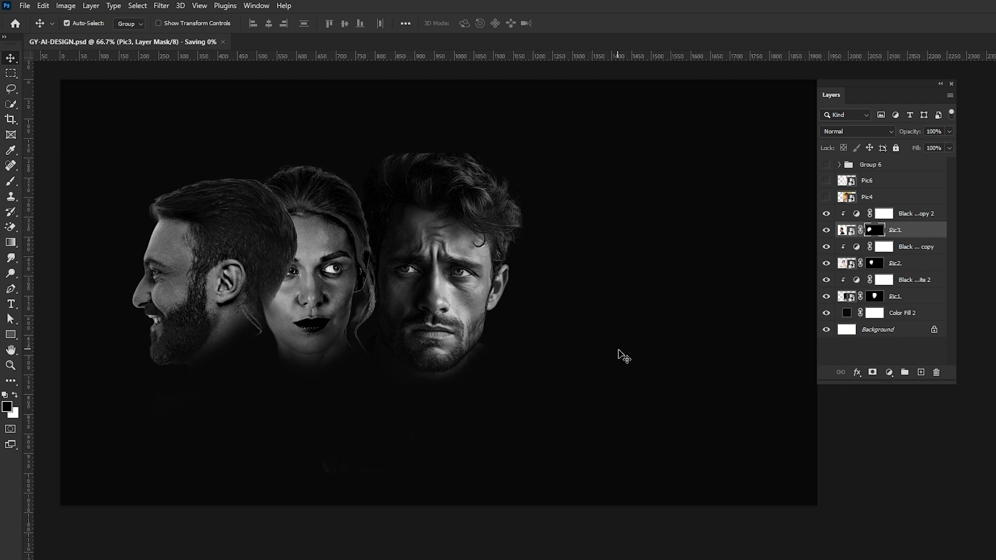
Show Pic4, select the short-haired woman as the subject and mask out the yellow background.
left_click(880, 202)
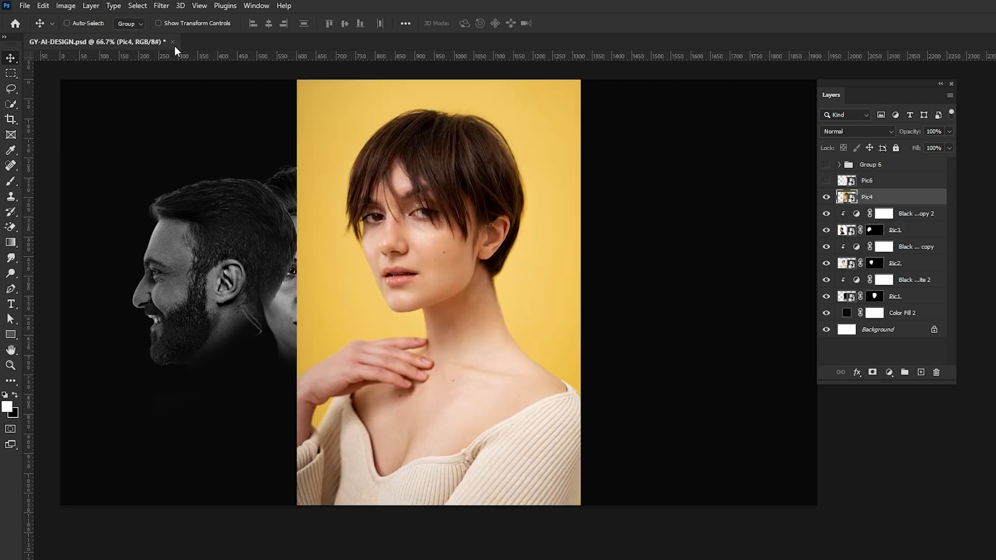
left_click(140, 11)
left_click(144, 141)
left_click(873, 372)
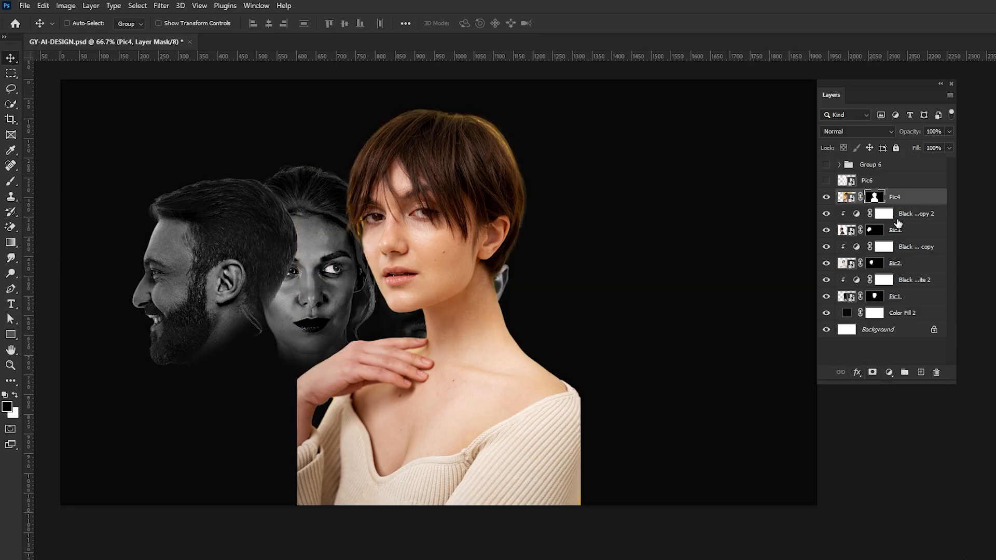
Duplicate the Black & White 2 copy 2 adjustment above Pic4 and clip the copy to Pic4.
left_click(908, 216)
left_click_drag(908, 216, 913, 182)
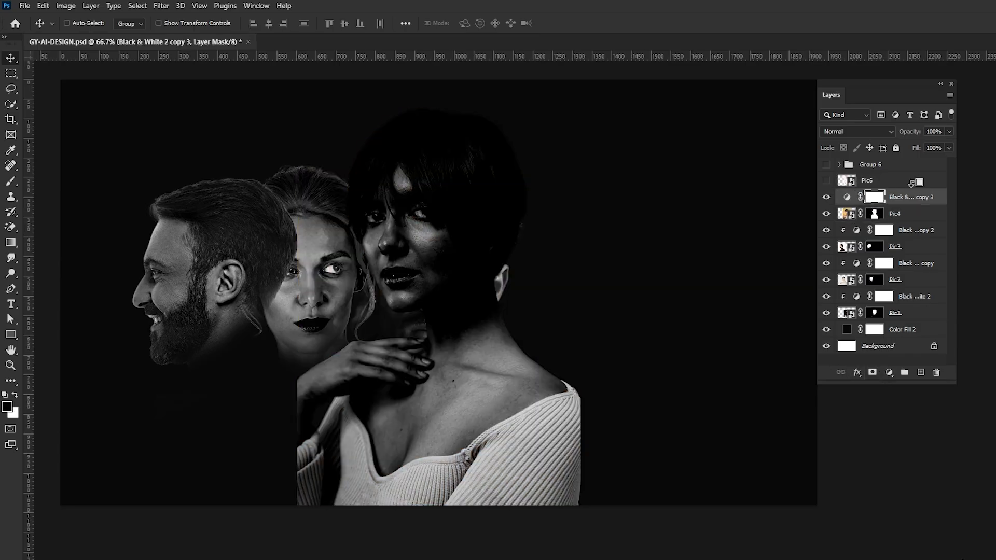
right_click(899, 199)
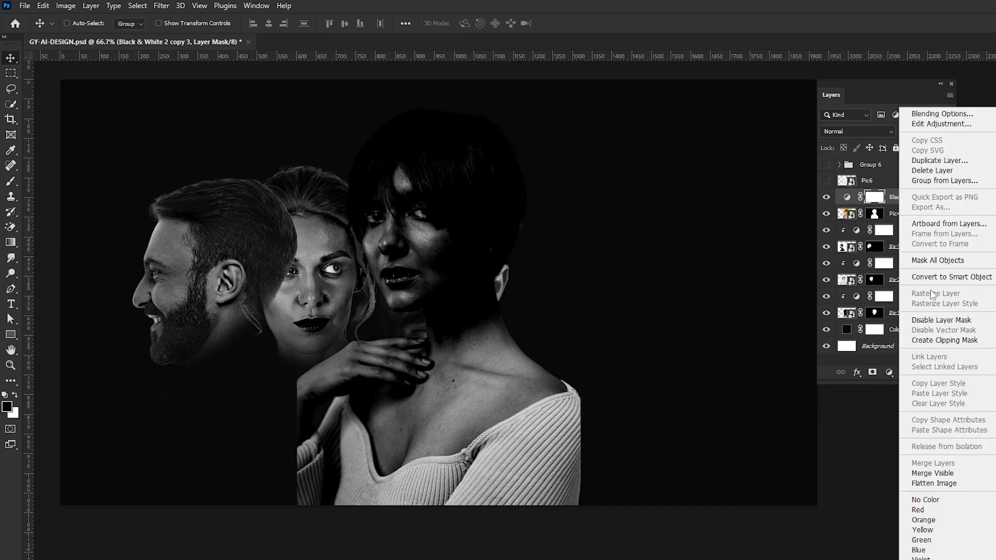
left_click(944, 340)
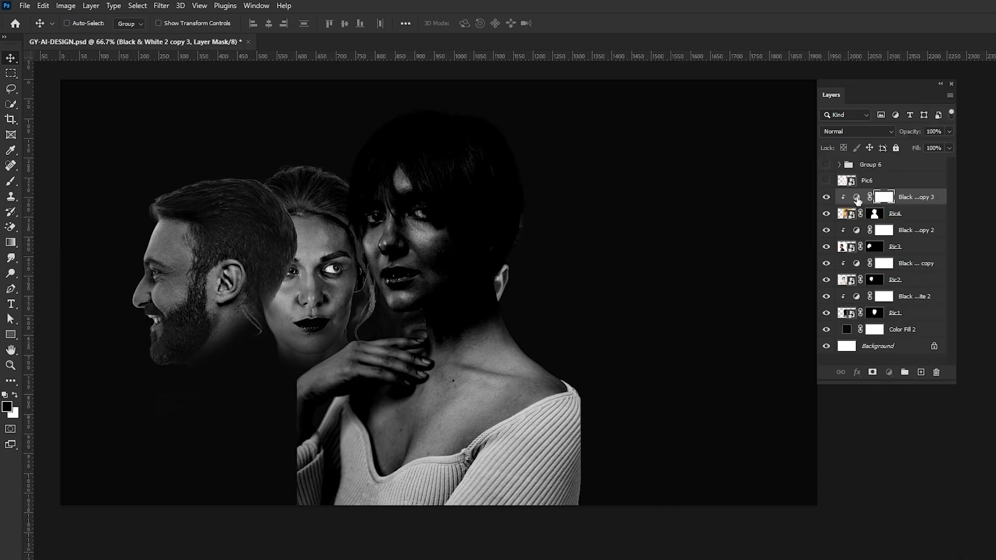
Set Reds to -2 and Yellows to -129 in the Black & White adjustment clipped to Pic4.
double_click(856, 198)
left_click_drag(646, 209, 638, 229)
left_click(675, 208)
left_click(772, 114)
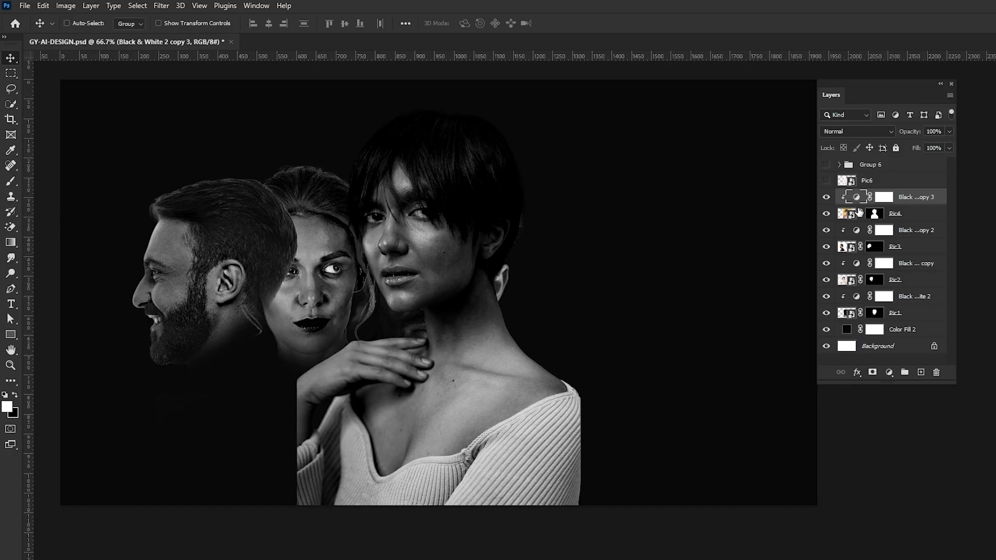
Paint black on the Pic4 mask with 400 px and smaller brushes to hide the sweater, hand and shoulders.
left_click(875, 214)
left_click(11, 181)
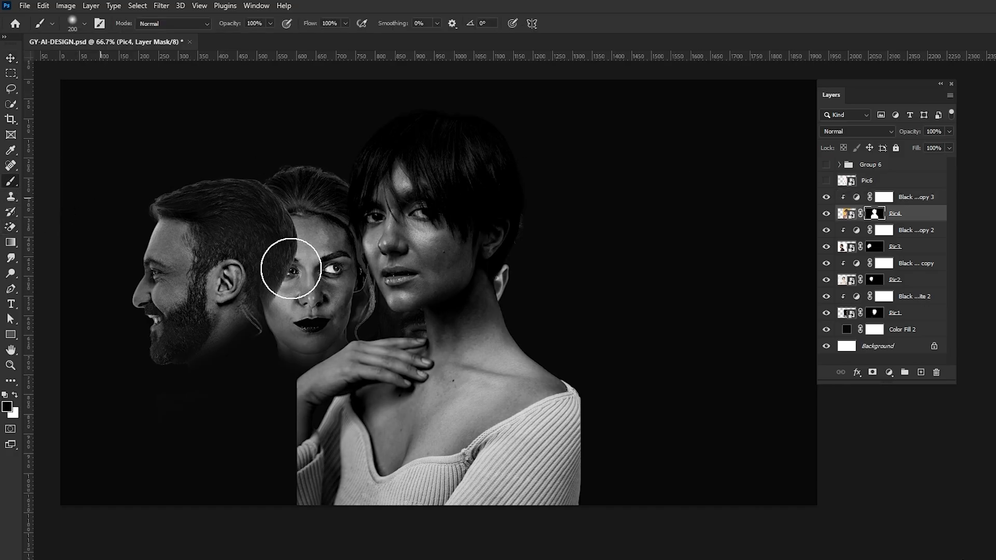
mouse_move(406, 404)
left_mouse_down()
mouse_move(295, 423)
mouse_move(317, 414)
mouse_move(557, 477)
mouse_move(365, 469)
mouse_move(510, 457)
mouse_move(500, 429)
mouse_move(423, 412)
mouse_move(323, 415)
mouse_move(389, 415)
left_mouse_up()
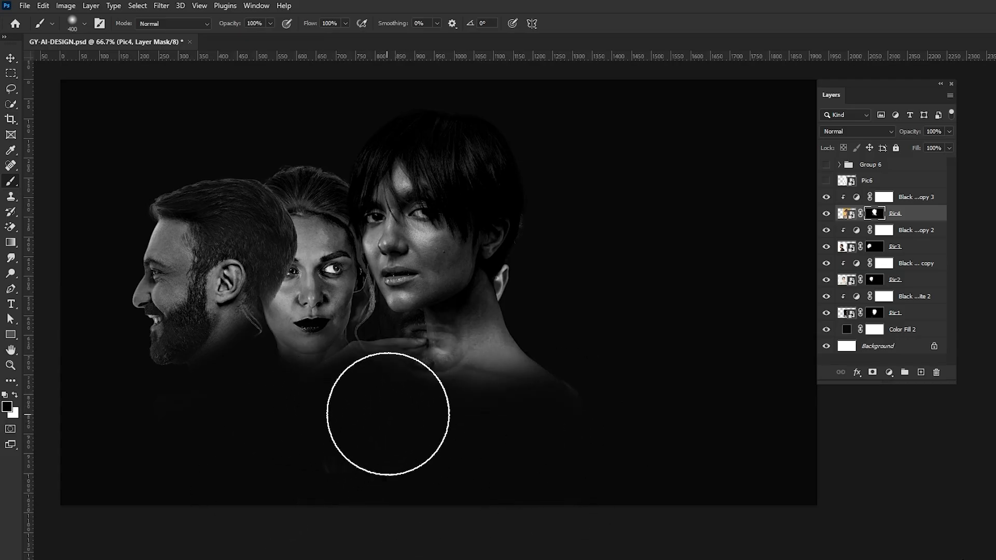
key("bracketleft")
key("bracketleft")
mouse_move(424, 378)
left_mouse_down()
mouse_move(490, 344)
mouse_move(528, 305)
mouse_move(523, 357)
mouse_move(583, 405)
mouse_move(572, 387)
mouse_move(337, 374)
mouse_move(493, 356)
left_mouse_up()
key("bracketleft")
Move Pic4 about 304 px right and 155 px down beside the frowning man, fade its neck, and nudge it 18 px further right.
key("v")
mouse_move(462, 263)
left_mouse_down()
mouse_move(596, 319)
mouse_move(566, 317)
left_mouse_up()
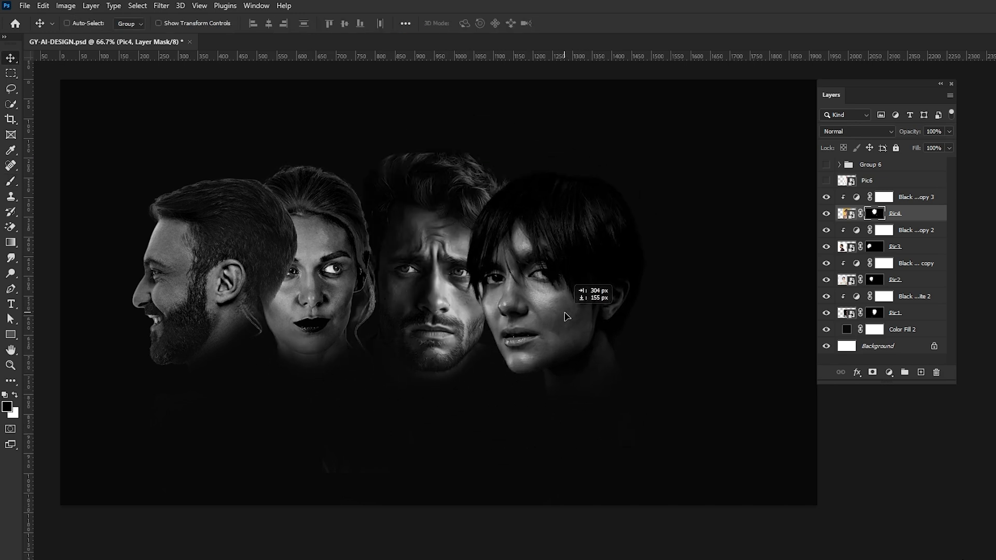
key("b")
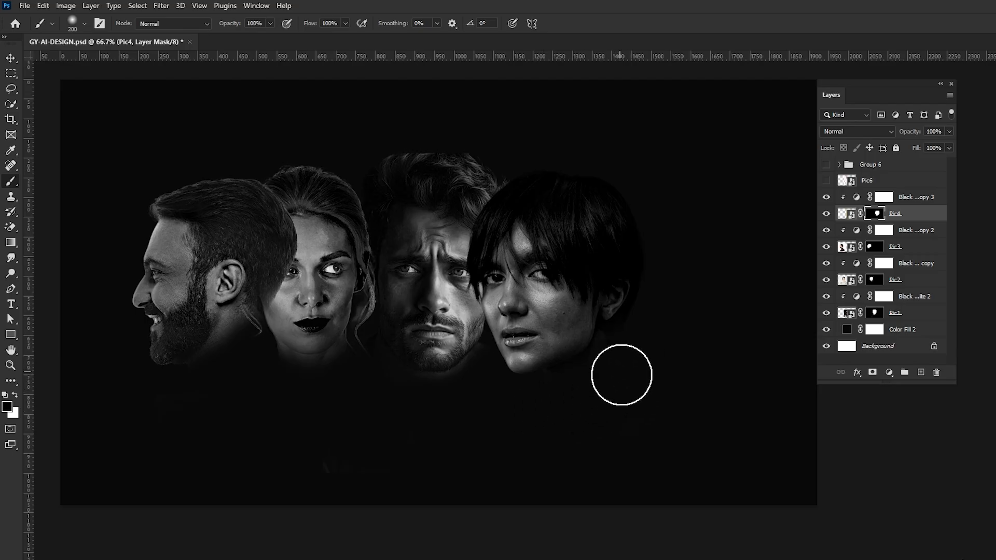
key("v")
left_click_drag(573, 337, 582, 334)
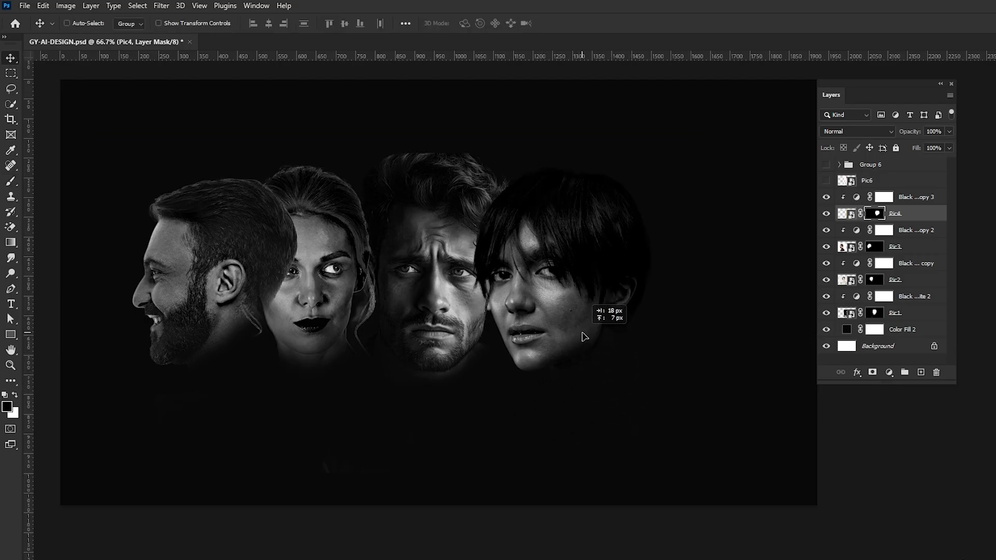
Show Pic6, shift it to the right, select the standing man as the subject and mask out the white background.
left_click(826, 182)
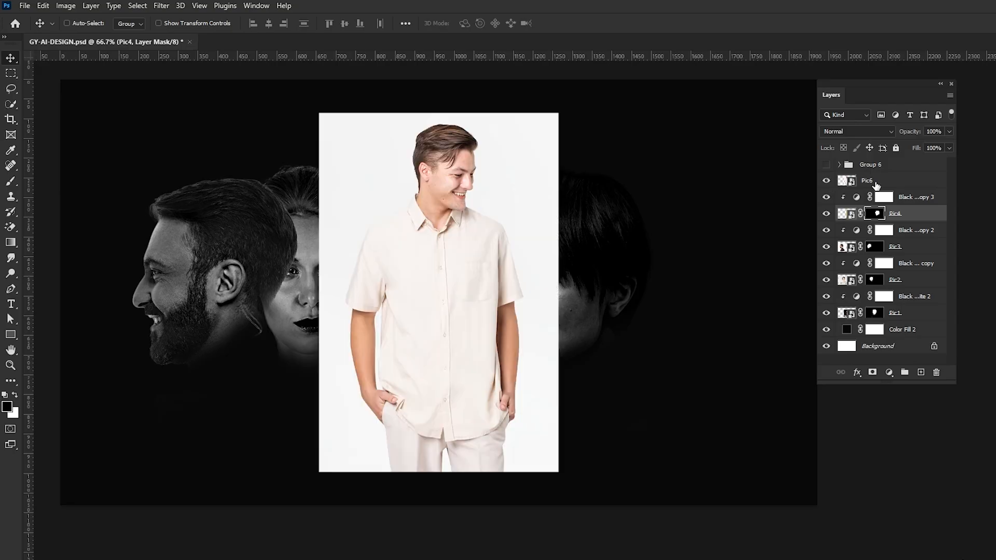
left_click(877, 184)
left_click_drag(476, 310, 575, 318)
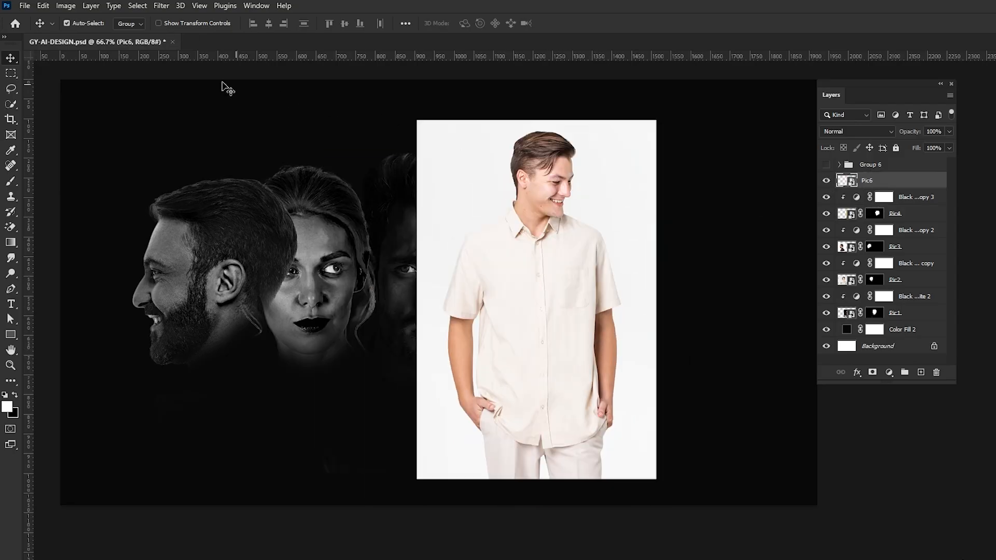
left_click(144, 6)
left_click(149, 148)
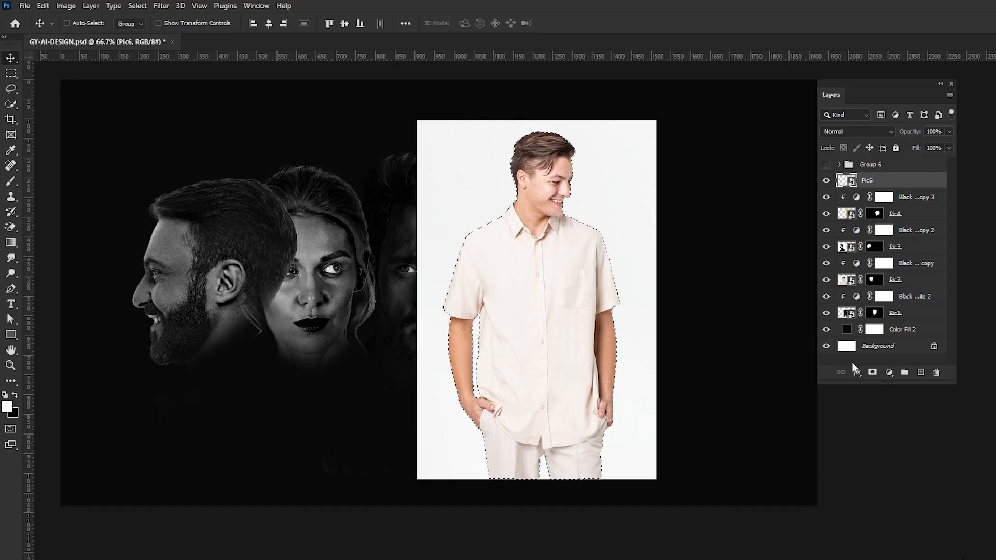
left_click(873, 372)
Duplicate the Black & White 2 copy 3 adjustment above Pic6 and clip the copy to Pic6.
left_click(906, 191)
left_click_drag(910, 200, 886, 180)
right_click(897, 184)
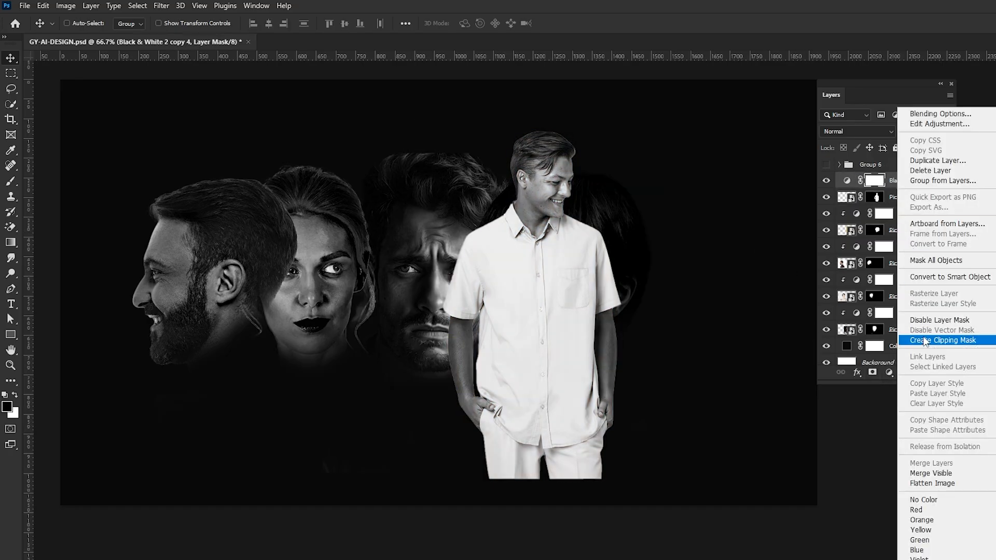
left_click(925, 344)
Paint black on the Pic6 mask with a 200 px brush to hide the body and shirt, then reduce the brush to 90 px.
left_click(875, 198)
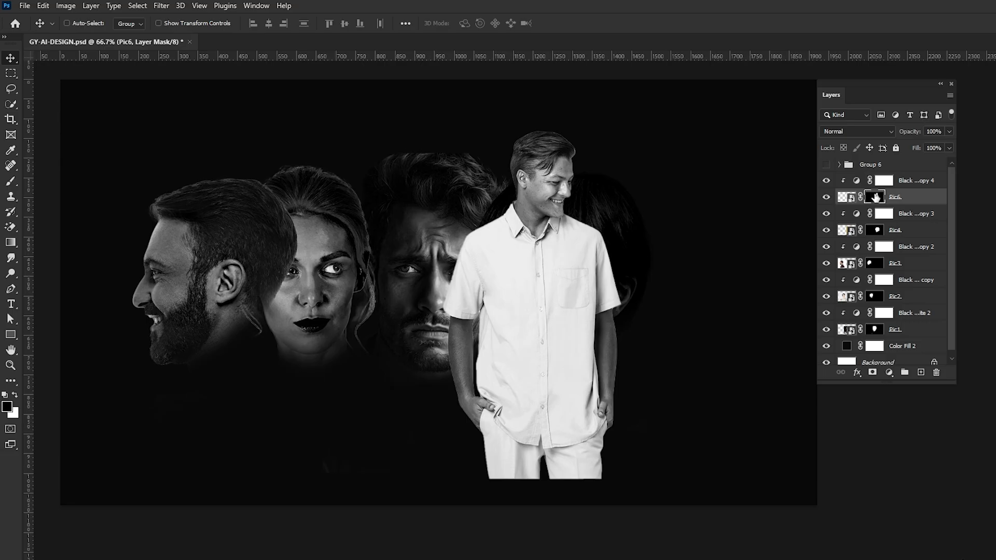
key("b")
mouse_move(547, 392)
left_mouse_down()
mouse_move(612, 445)
mouse_move(542, 365)
mouse_move(536, 342)
mouse_move(564, 304)
mouse_move(532, 281)
mouse_move(466, 259)
mouse_move(511, 262)
mouse_move(559, 287)
mouse_move(548, 288)
mouse_move(602, 294)
left_mouse_up()
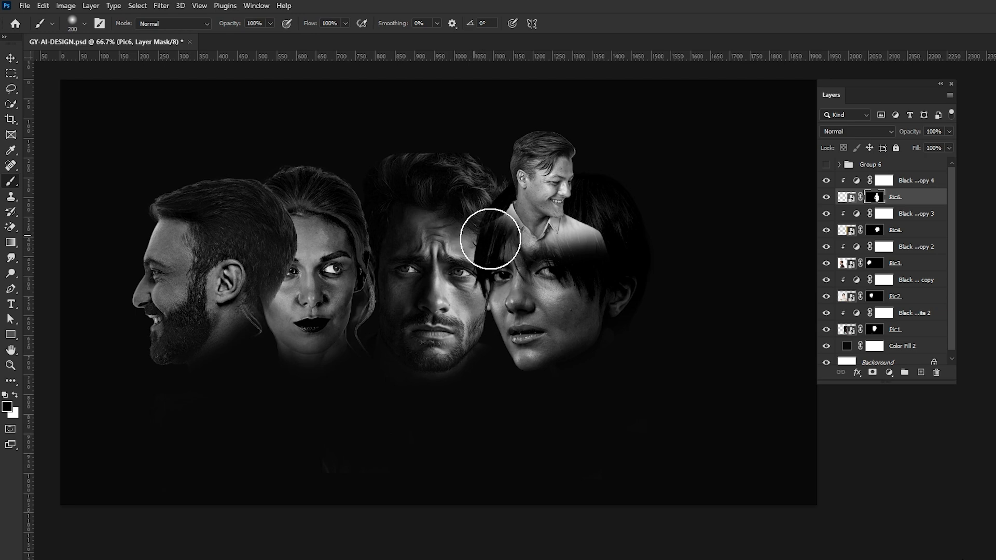
mouse_move(492, 234)
left_mouse_down()
mouse_move(521, 257)
mouse_move(603, 252)
left_mouse_up()
left_click_drag(602, 254, 522, 229)
key("bracketleft")
key("bracketleft")
key("bracketleft")
key("bracketleft")
key("bracketleft")
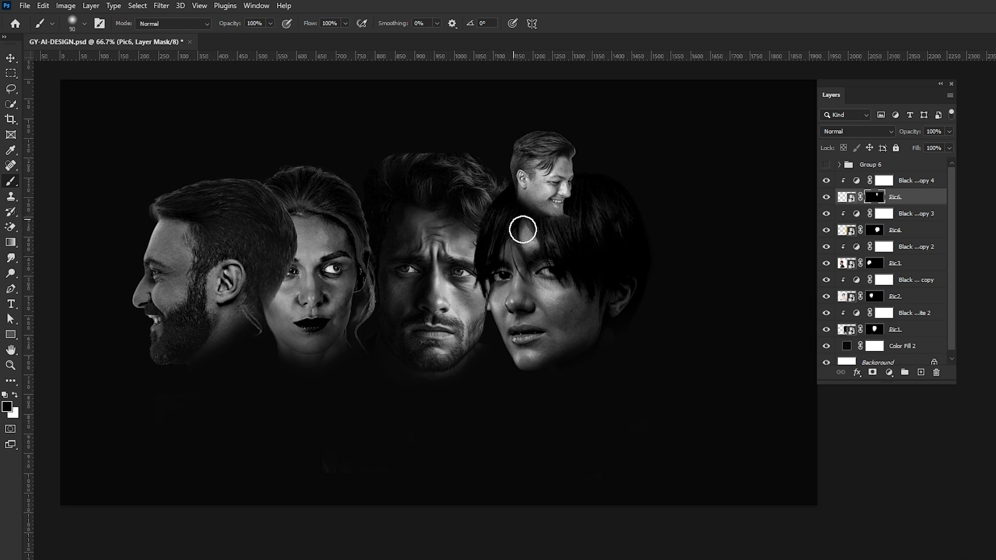
Scale Pic6 to about 212% and place the smiling head to the right of the short-haired woman.
key("ctrl+t")
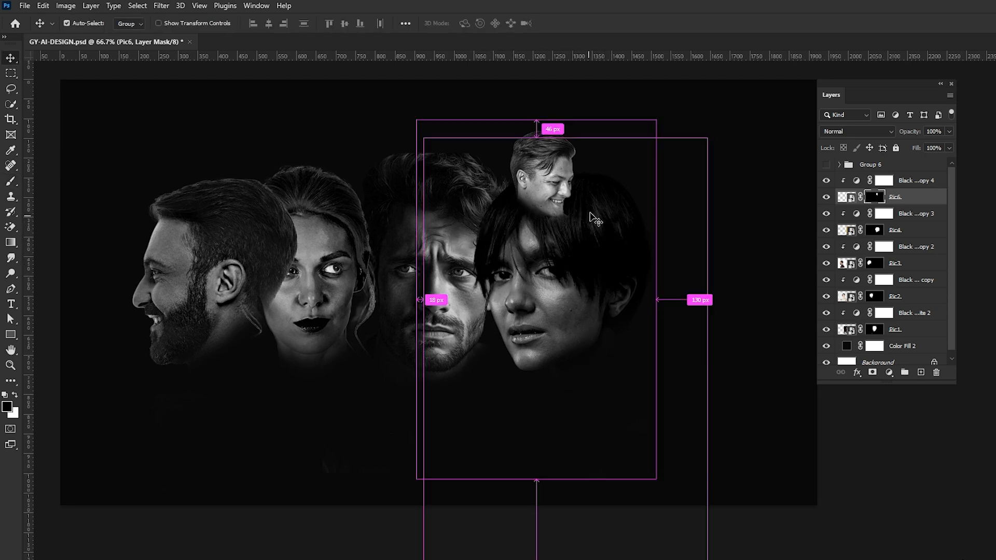
left_click_drag(656, 300, 747, 258)
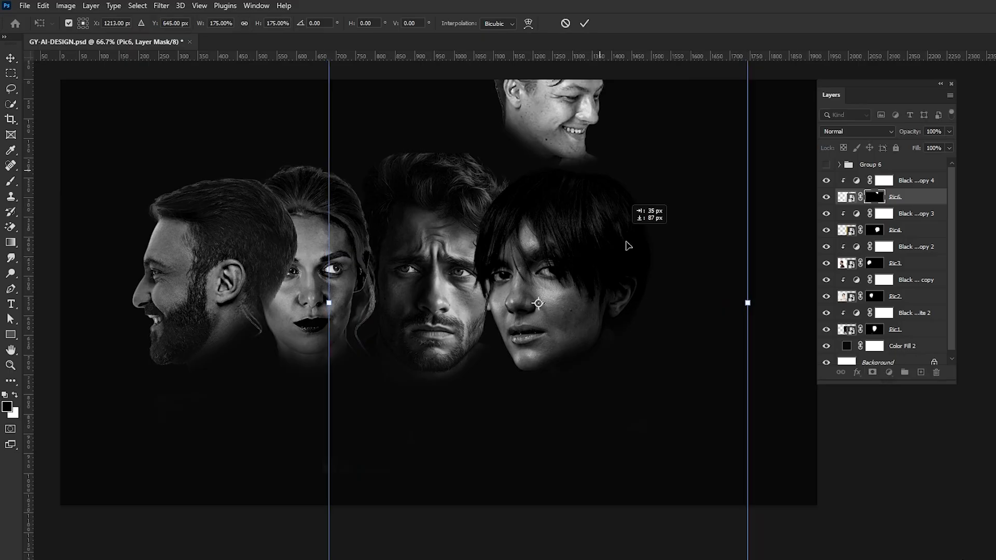
left_click_drag(634, 244, 662, 367)
left_click_drag(602, 179, 620, 113)
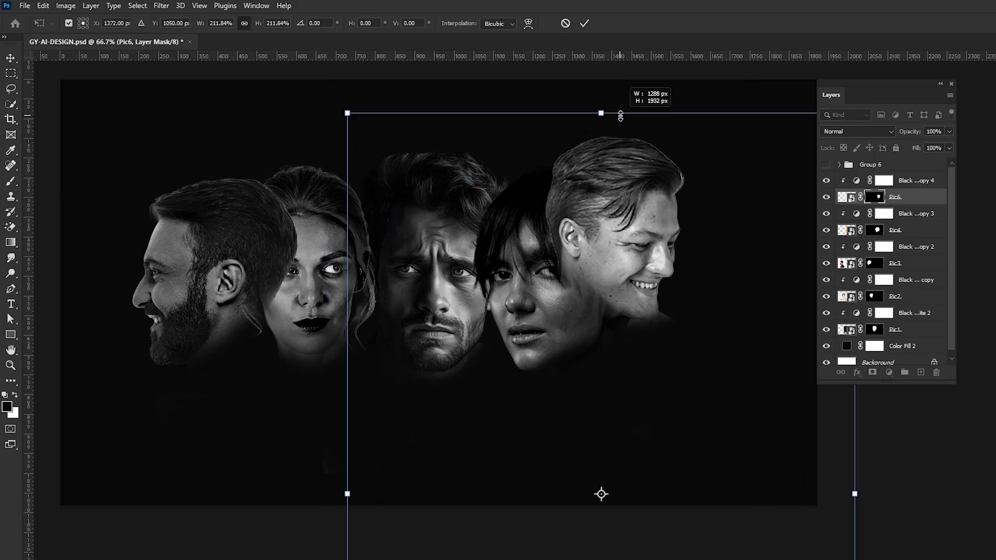
left_click_drag(615, 195, 646, 238)
key("Return")
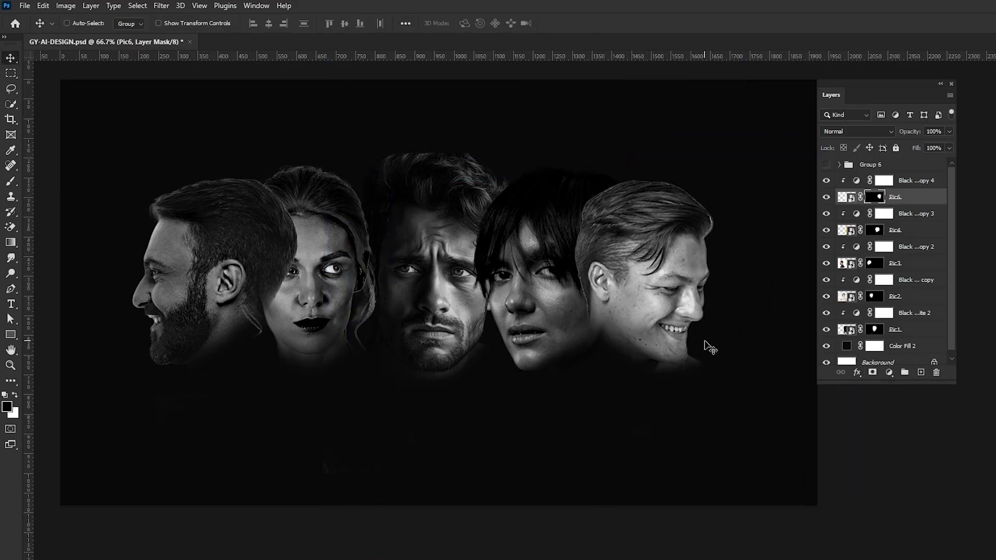
left_click_drag(659, 299, 661, 294)
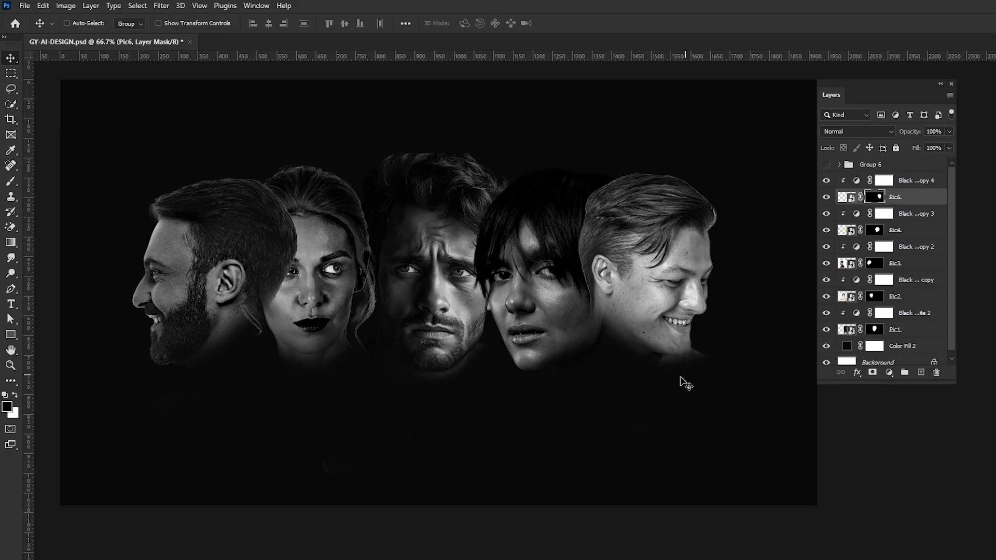
Fade the lower edge of Pic6's neck and chin on its mask with a 90 px black brush.
key("b")
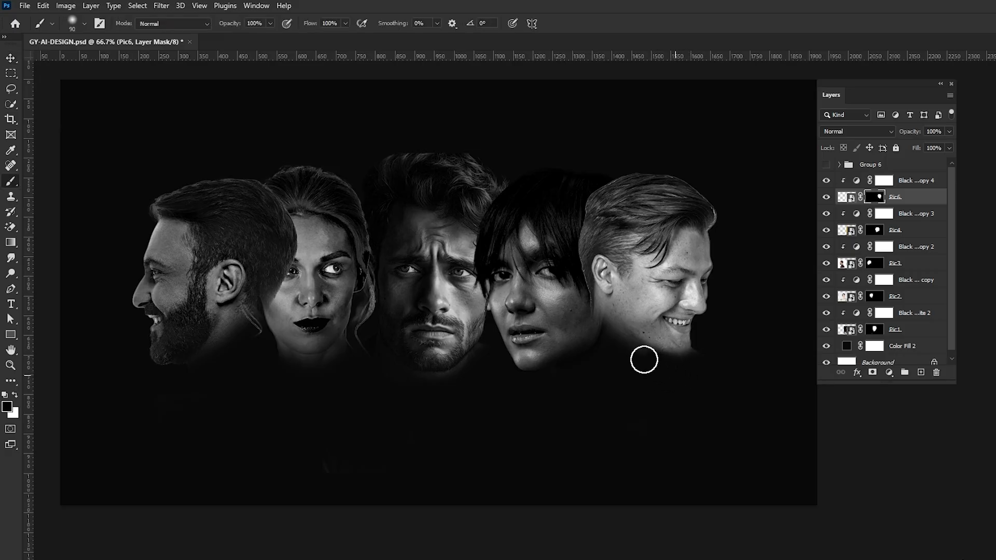
mouse_move(644, 360)
left_mouse_down()
mouse_move(582, 318)
mouse_move(579, 303)
left_mouse_up()
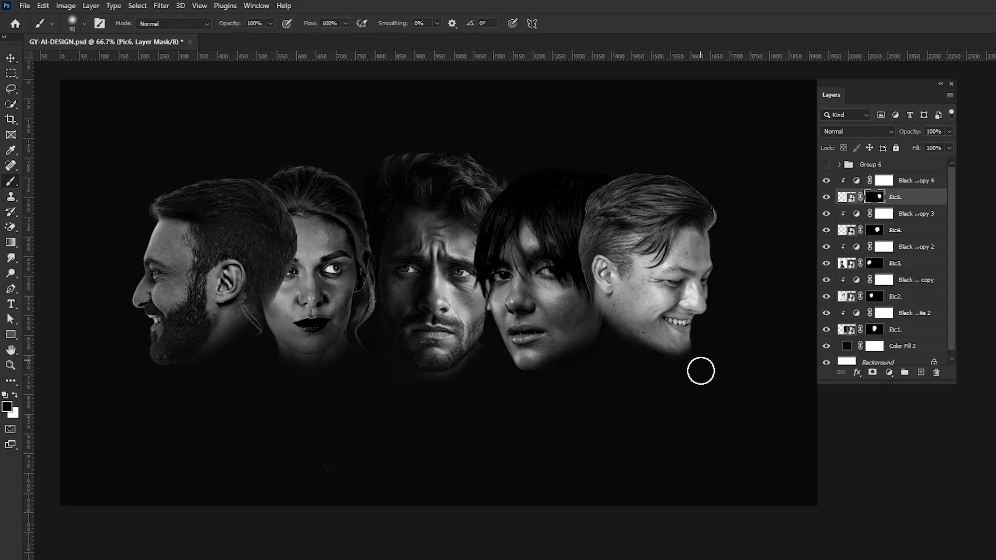
key("v")
Set Reds to -71 and Yellows to -148 in the Black & White adjustment clipped to Pic6.
double_click(856, 181)
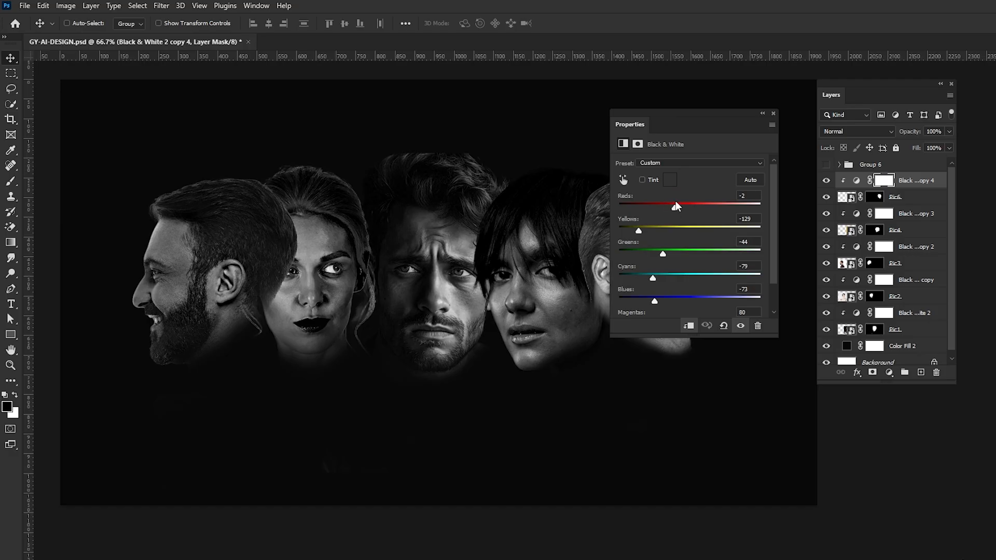
left_click_drag(684, 130, 416, 142)
left_click_drag(405, 220, 366, 249)
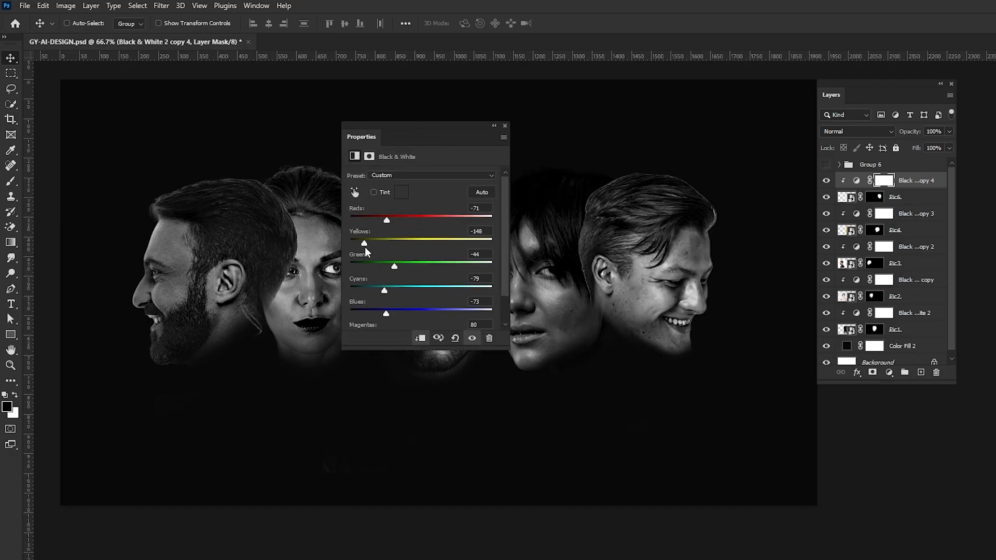
left_click(506, 127)
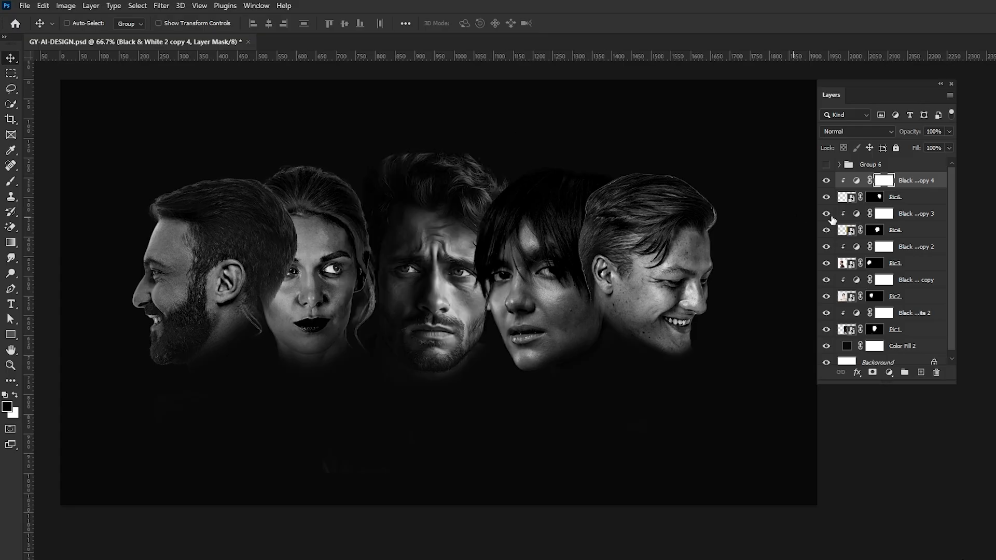
Shift Pic6 slightly right and down, and enlarge the smiling head a little to match the neighbouring heads.
left_click(902, 197)
left_click_drag(689, 294, 697, 301)
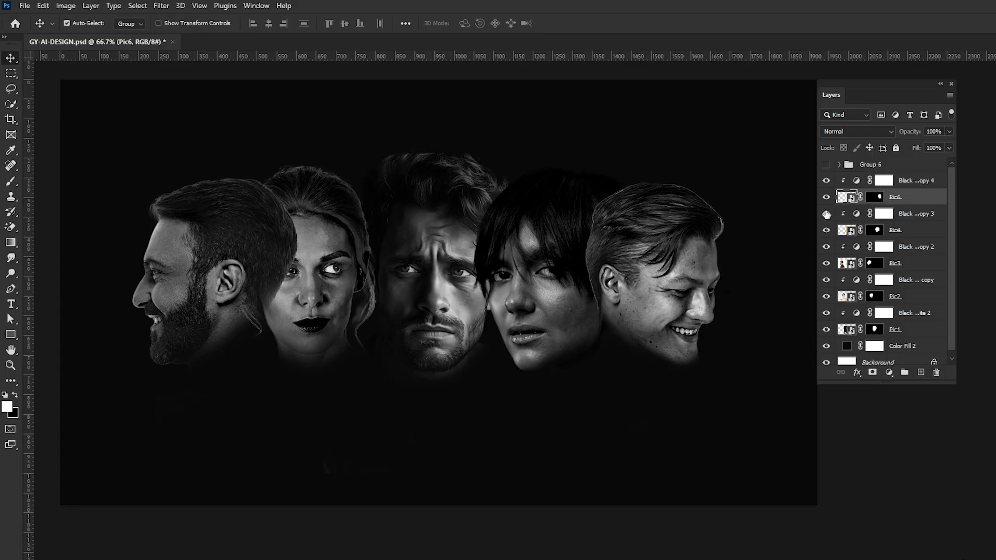
key("ctrl+t")
left_click_drag(640, 159, 641, 140)
key("Return")
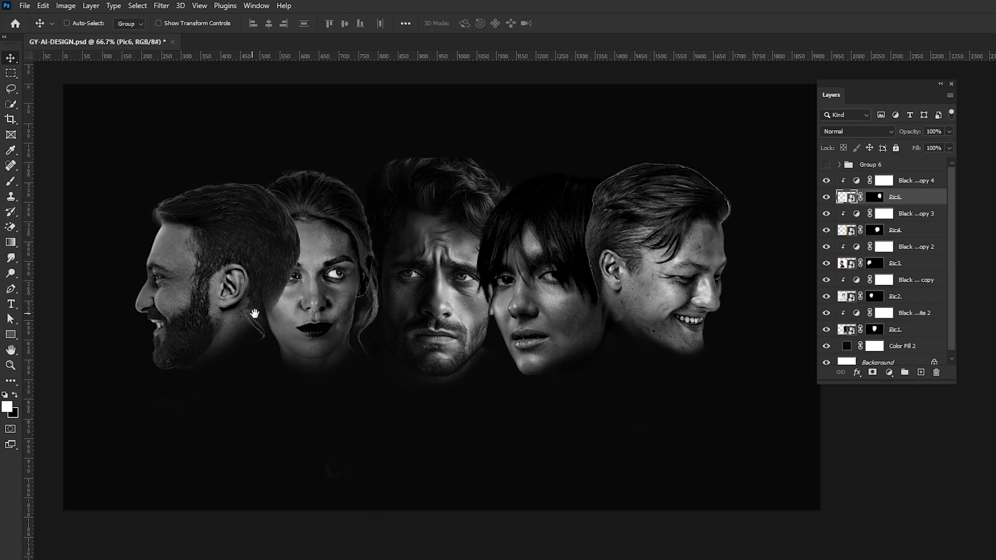
Save the document, and draw a 277 × 861 px rectangle shape over the leftmost head, above the topmost Black & White adjustment.
key("ctrl+s")
left_click_drag(559, 288, 551, 289)
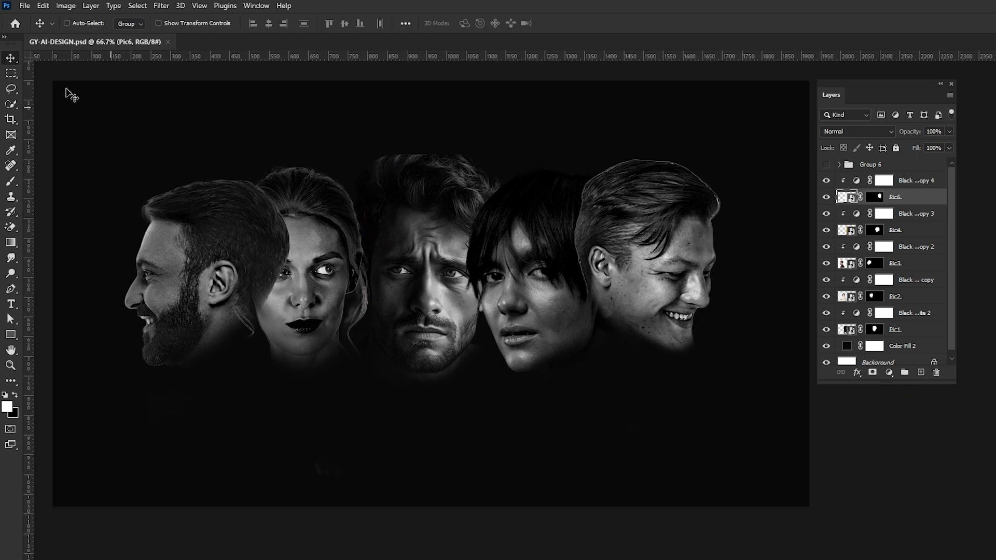
left_click(10, 336)
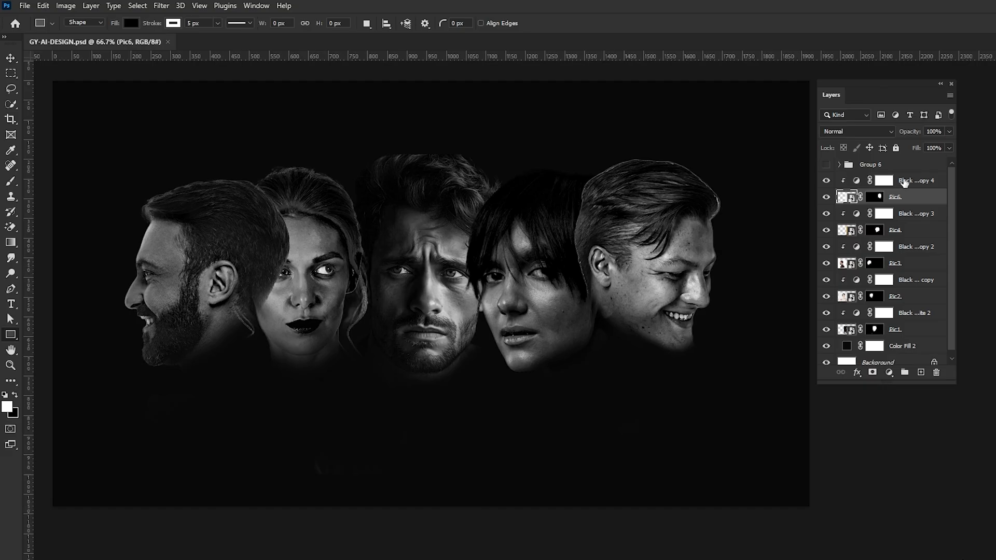
left_click(904, 183)
key("x")
left_click_drag(103, 114, 212, 461)
Fill the rectangle with pink #ff9393 and remove its stroke.
double_click(843, 180)
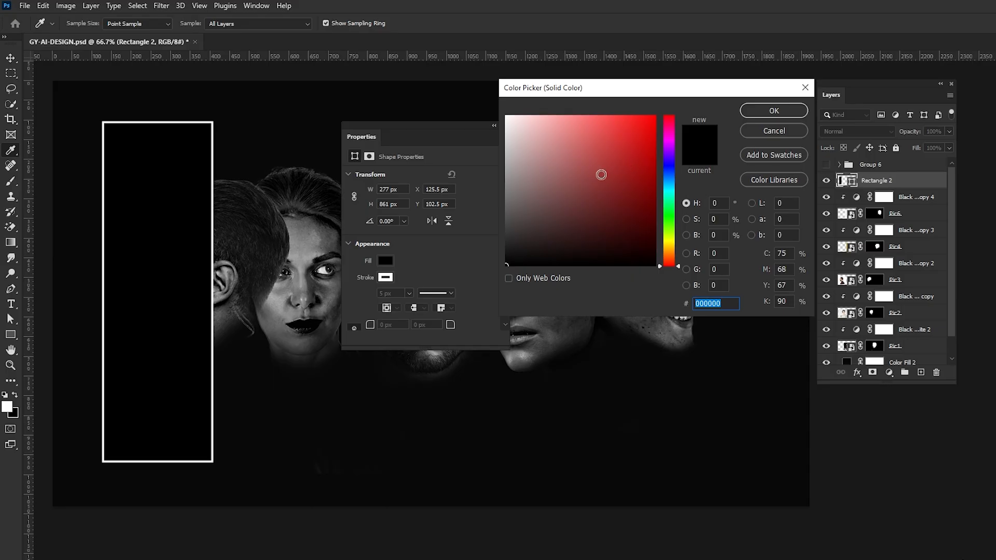
left_click_drag(601, 174, 570, 110)
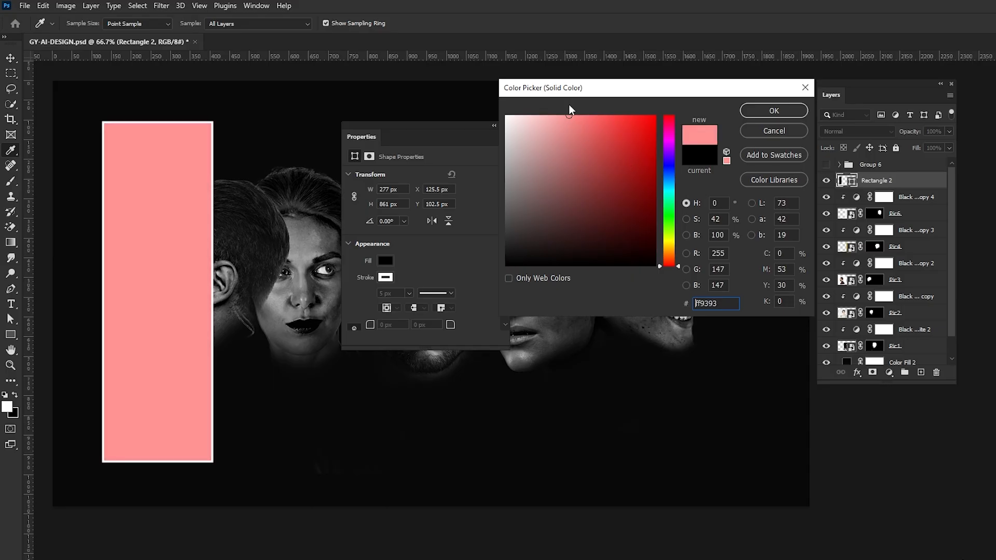
left_click(767, 113)
left_click(389, 278)
left_click(363, 301)
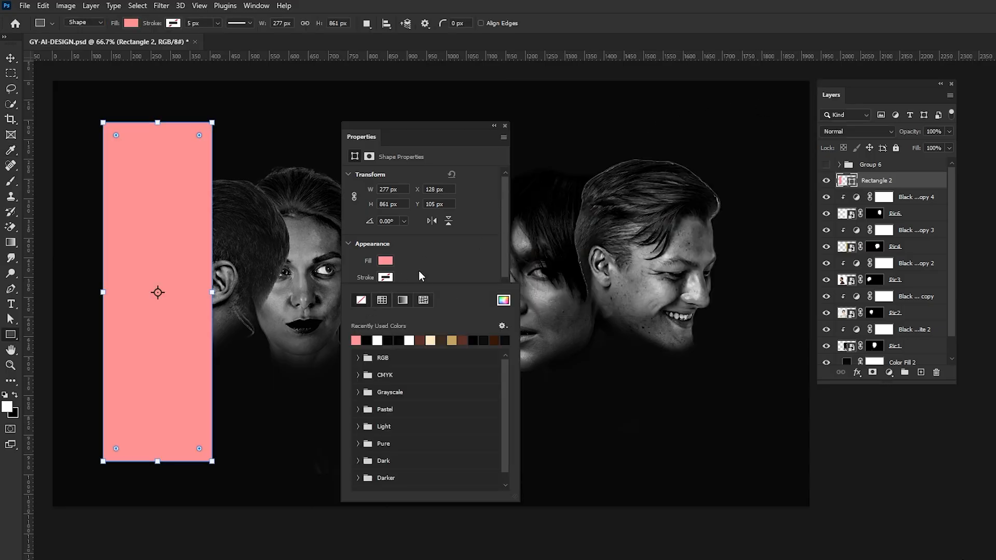
left_click(419, 271)
key("v")
left_click(506, 127)
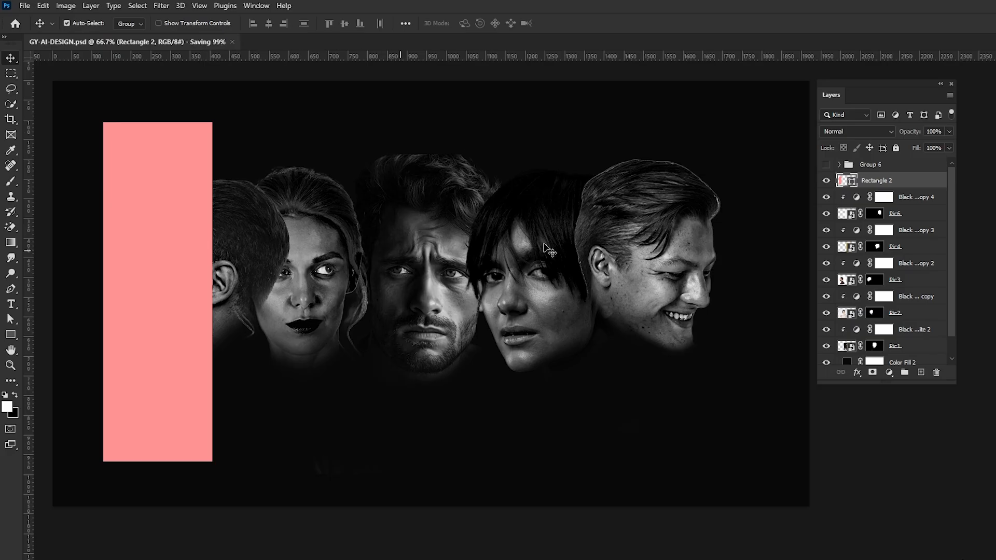
Hide the pink rectangle, and group Pic1 and Pic2 each with its own clipped Black & White adjustment.
left_click(826, 181)
scroll(875, 313, "down", 1)
left_click(911, 308)
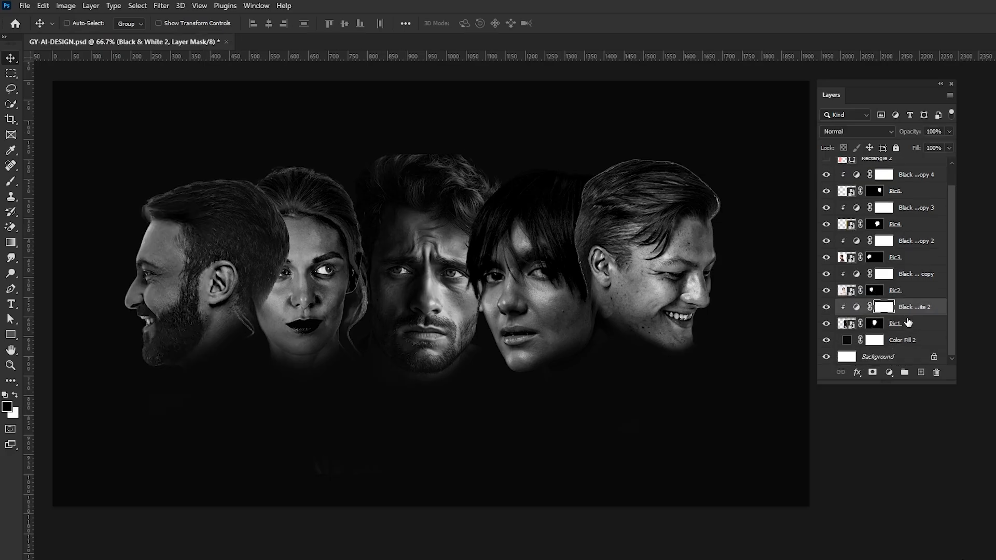
left_click(900, 326, "shift")
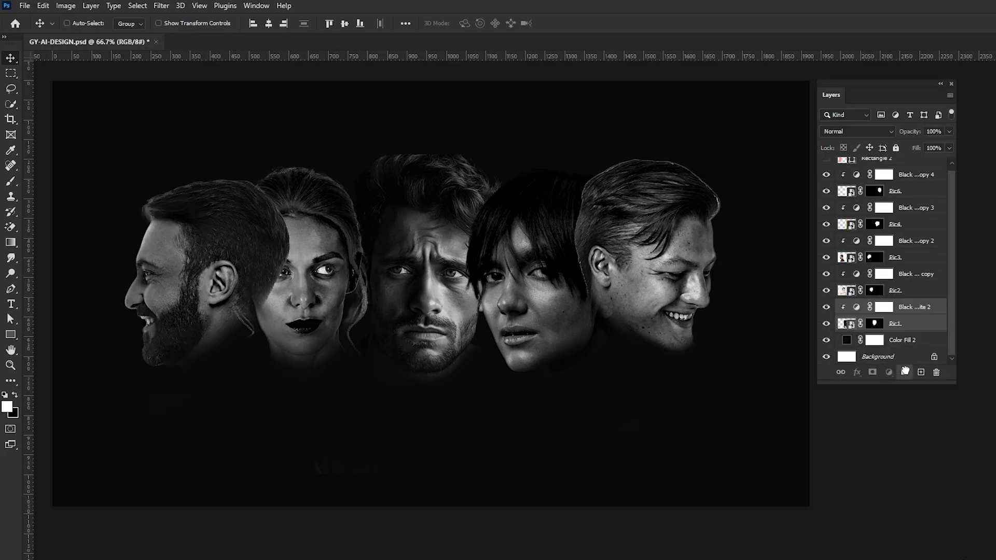
key("ctrl+g")
left_click(903, 310)
left_click(912, 292, "shift")
key("ctrl+g")
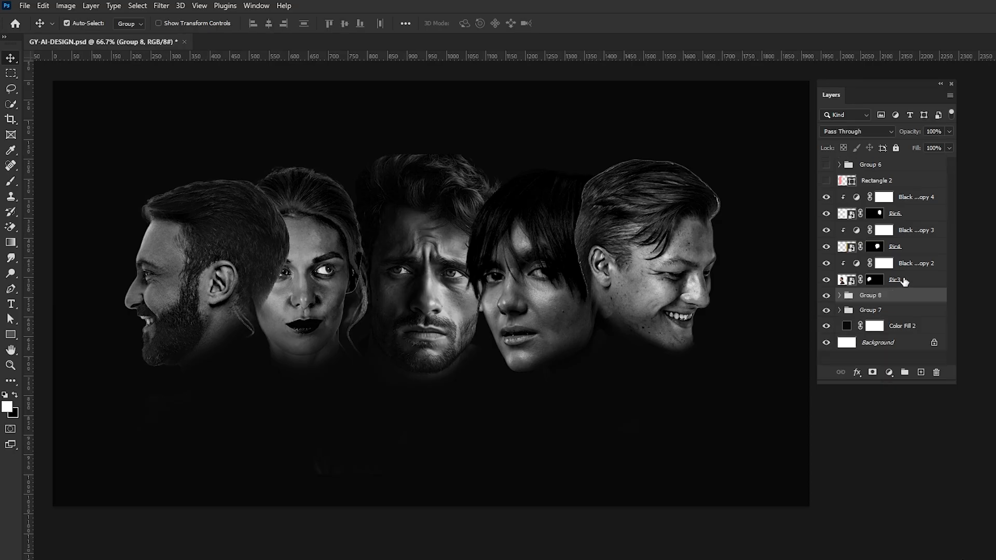
Group Pic3, Pic4 and Pic6 each separately with its own clipped Black & White adjustment.
key("ctrl+g")
left_click(908, 247)
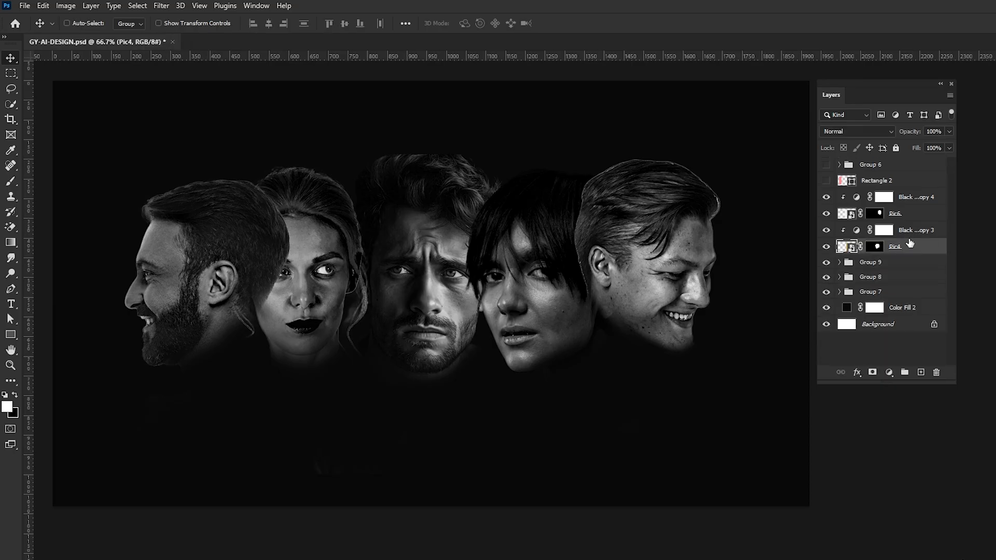
left_click(913, 232, "shift")
key("ctrl+g")
left_click(897, 218)
left_click(908, 197, "shift")
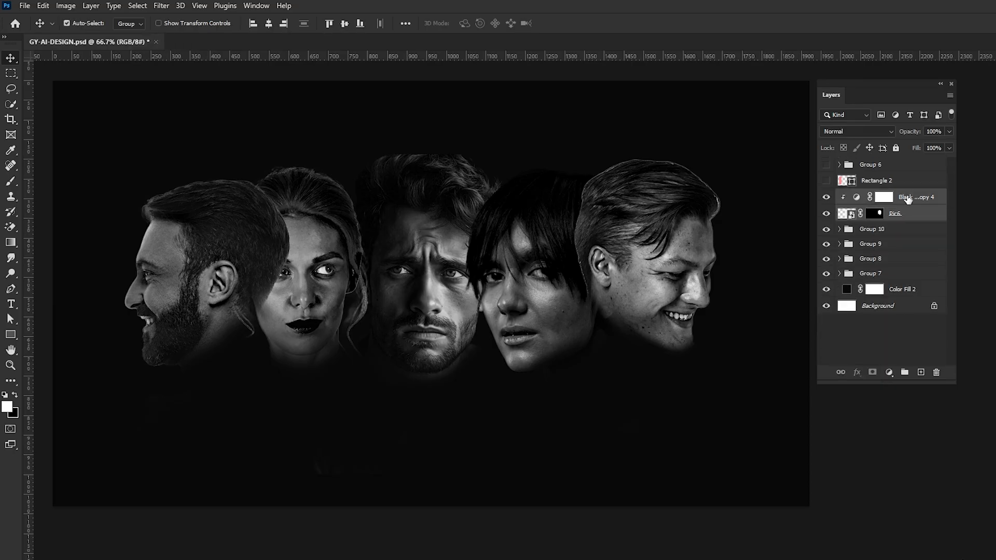
key("ctrl+g")
Mask Group 7 with the rectangle's outline, unlink the mask to place the strip mid-canvas, and offset the frowning face left within it.
left_click(827, 182)
left_click(851, 182)
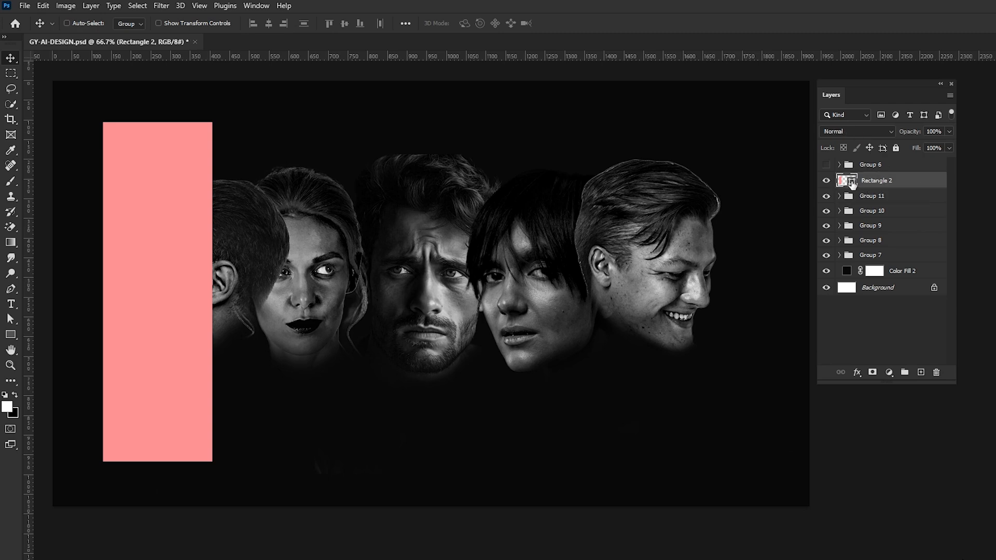
left_click(841, 180, "ctrl")
left_click(826, 181)
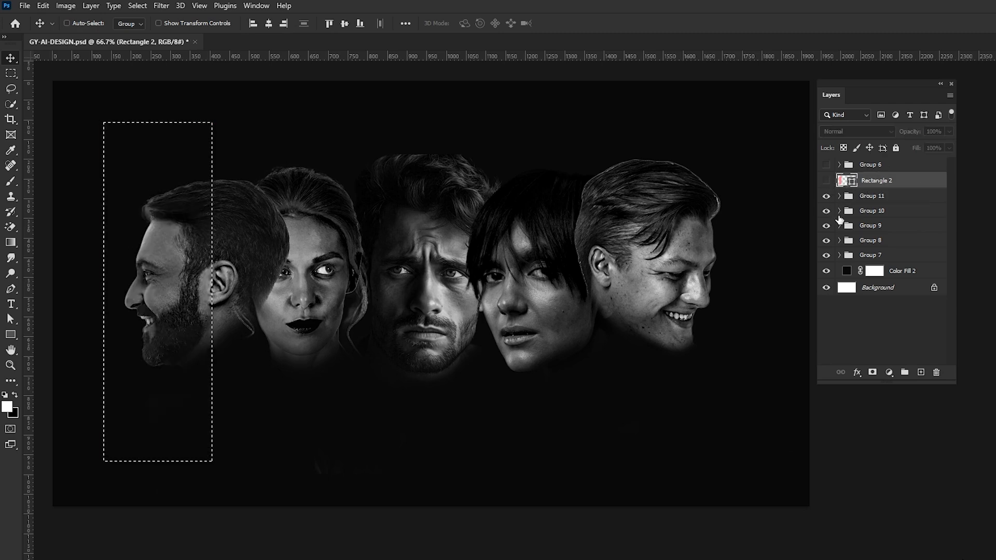
left_click(846, 256)
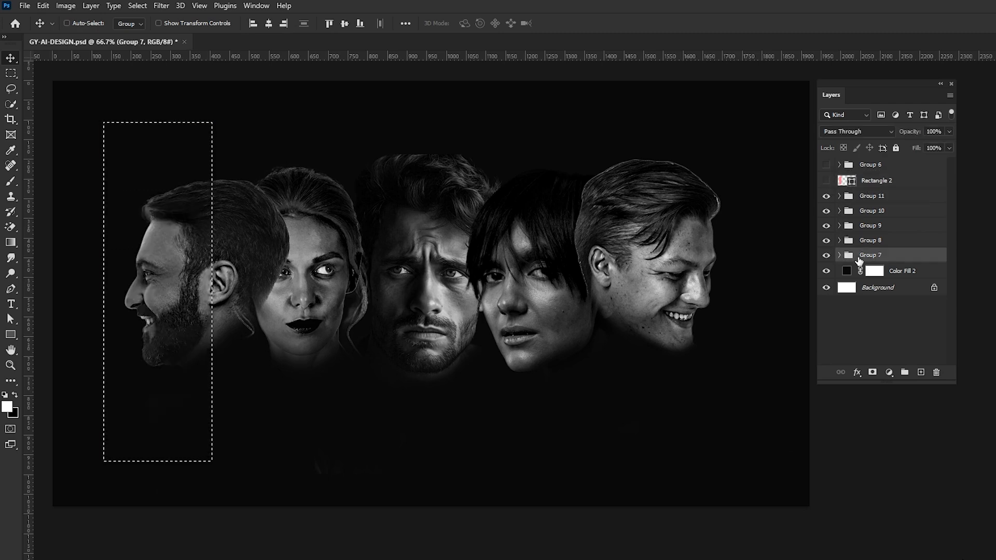
left_click(871, 372)
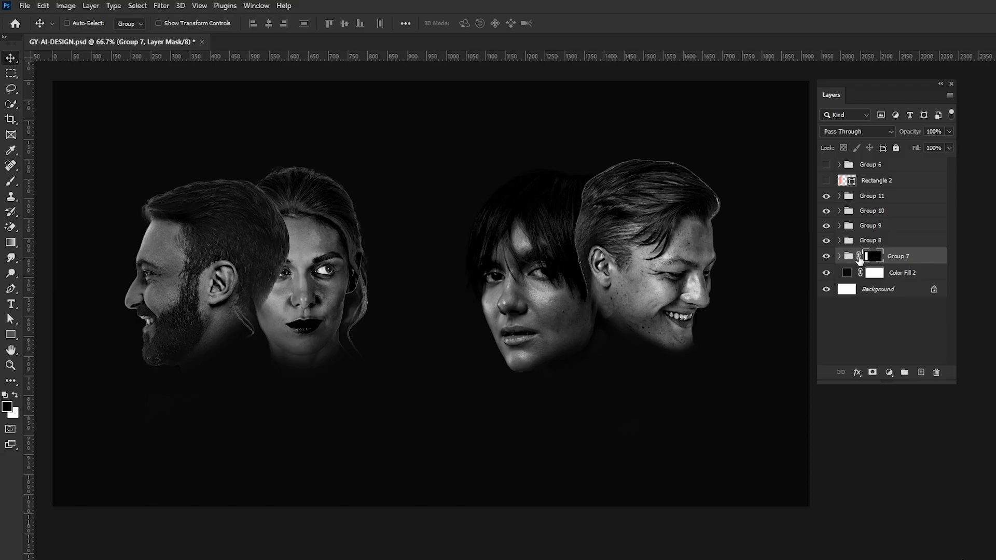
left_click_drag(419, 292, 414, 246)
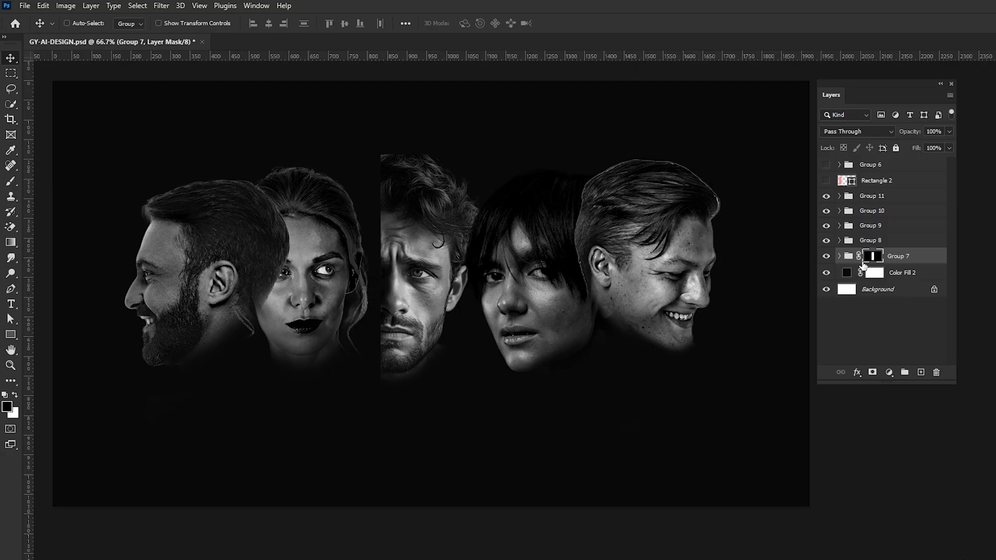
Mask Group 8 with the rectangle's outline and position the blonde woman's strip directly left of the frowning man's.
left_click(841, 180, "ctrl")
left_click(876, 240)
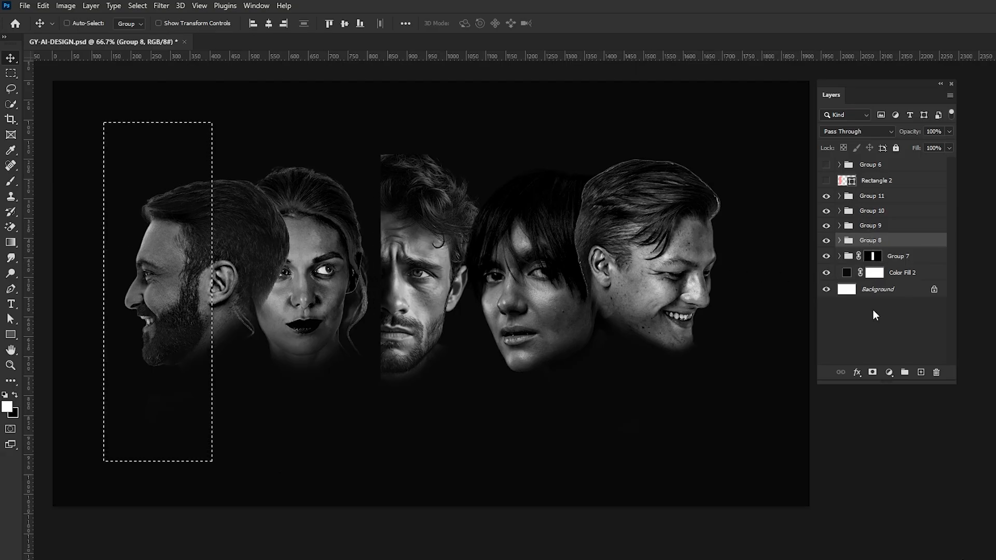
left_click(872, 372)
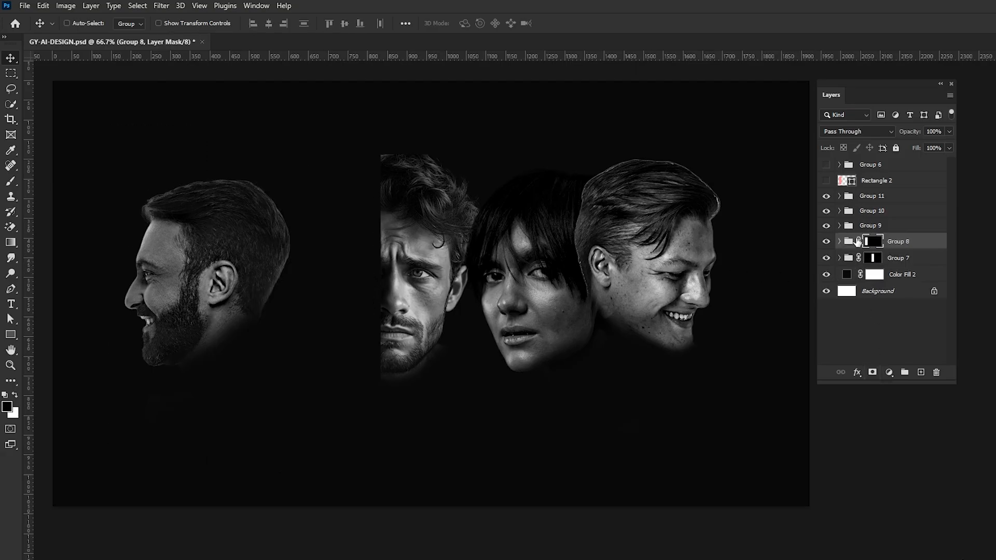
left_click_drag(306, 286, 377, 303)
Enlarge Pic2 in Group 8 and reposition it so the blonde woman's face fills her strip.
left_click(839, 241)
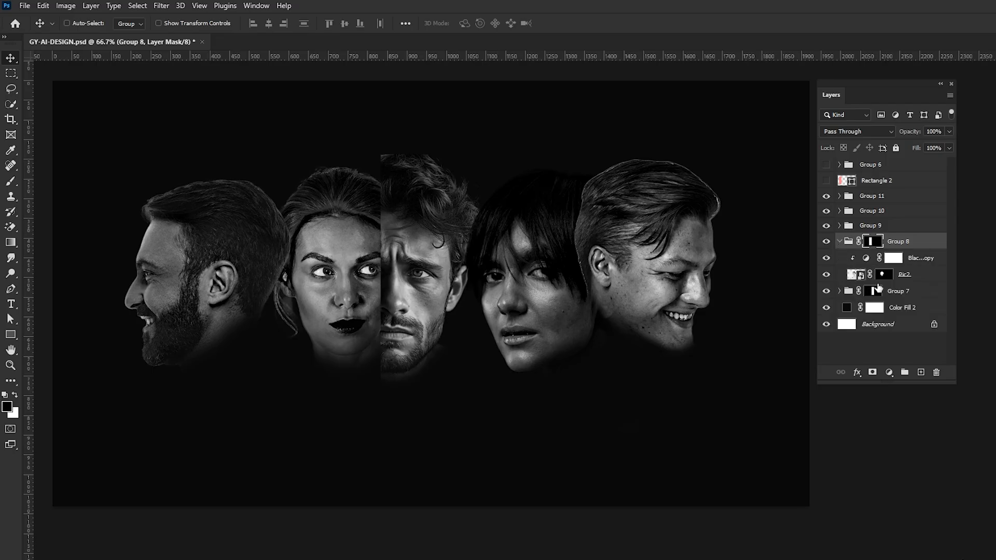
left_click(910, 275)
key("ctrl+t")
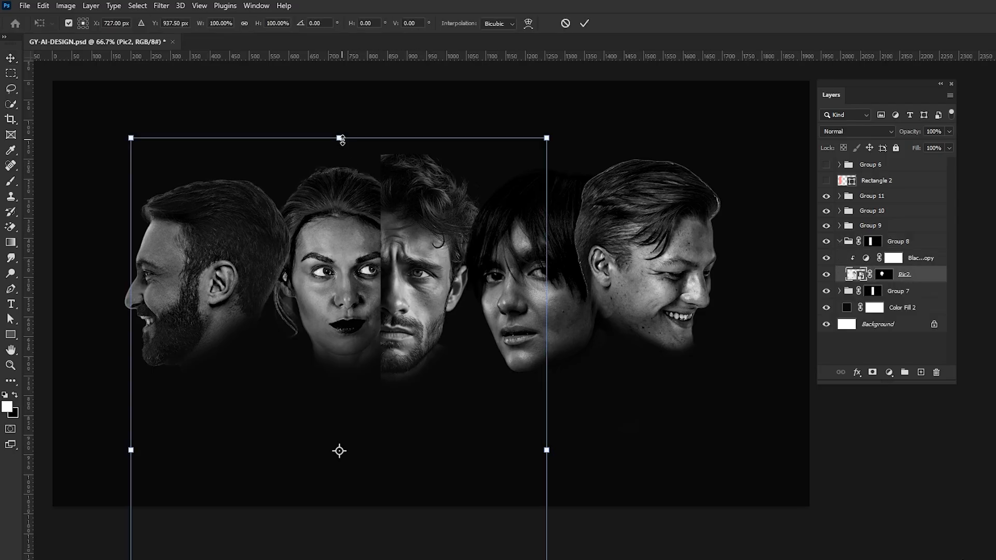
left_click_drag(341, 139, 340, 105)
left_click_drag(329, 214, 347, 241)
key("Return")
Mask Group 9 with the rectangle's outline and place the bearded man's strip directly left of the blonde woman's.
left_click(843, 181, "ctrl")
left_click(871, 233)
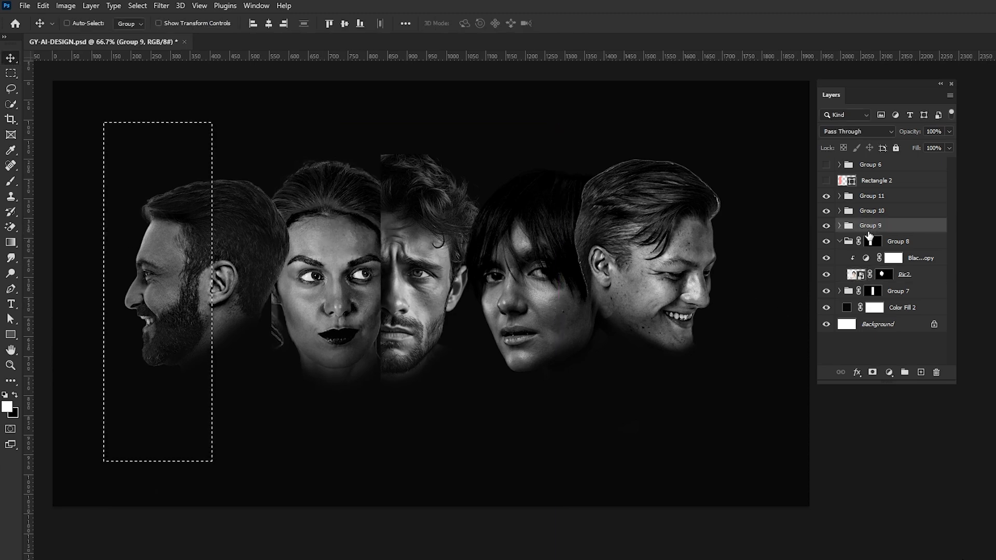
left_click(872, 373)
left_click_drag(194, 294, 256, 297)
Scale Pic3 in Group 9 to 108.5% and reposition the bearded profile slightly within its strip.
left_click(839, 227)
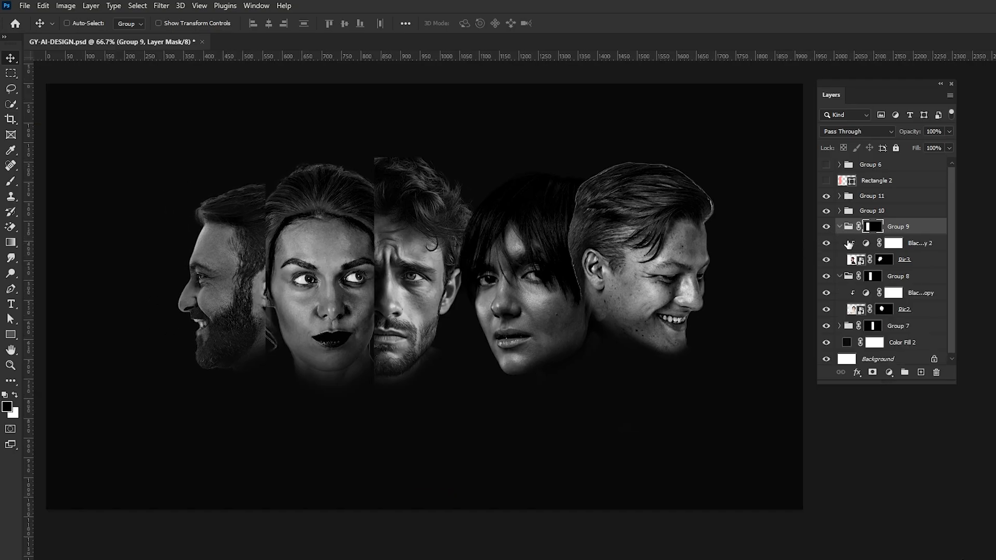
left_click(853, 259)
key("ctrl+t")
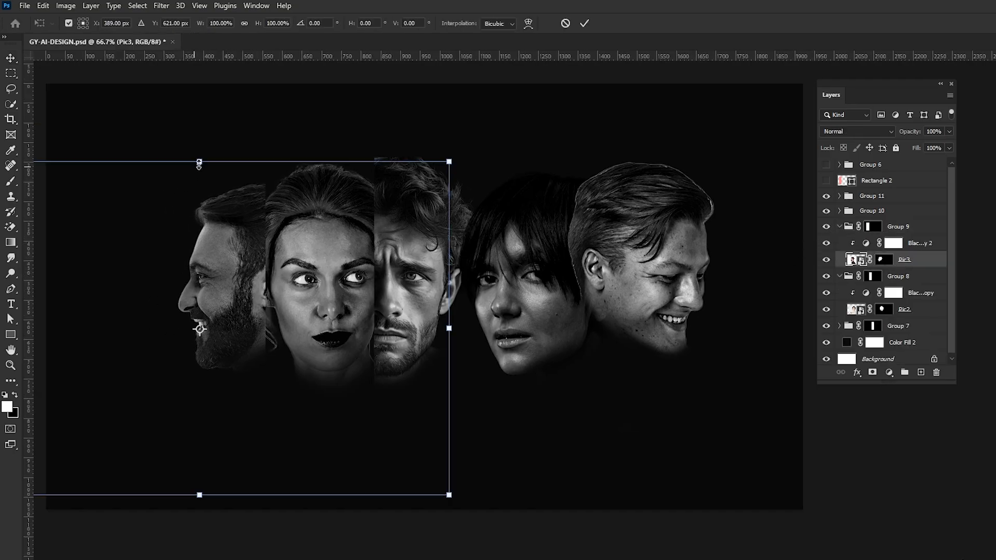
left_click_drag(199, 164, 205, 148)
left_click_drag(230, 285, 232, 282)
key("Return")
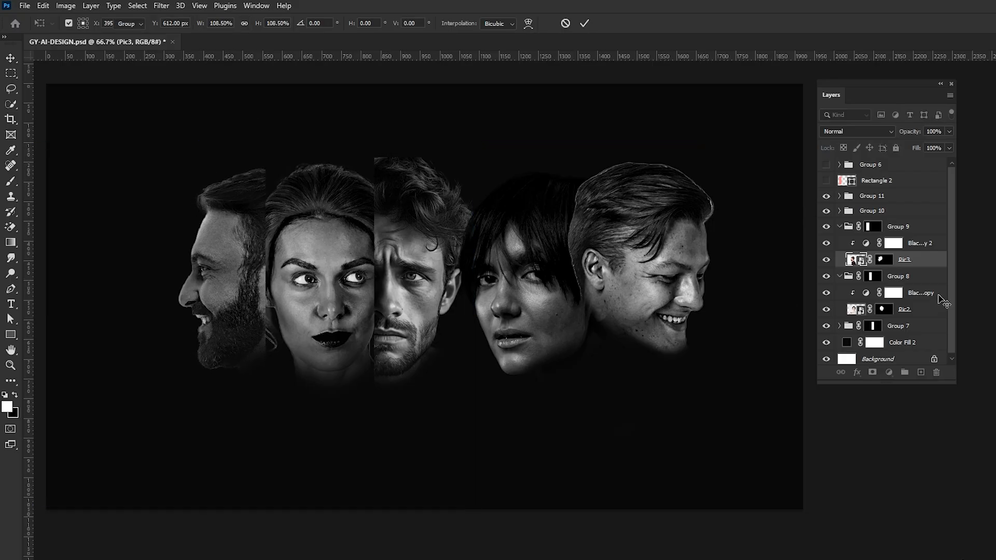
Fade the lower edge of the bearded man's chin and neck on Pic3's mask with a 90 px black brush.
left_click(883, 259)
key("x")
key("b")
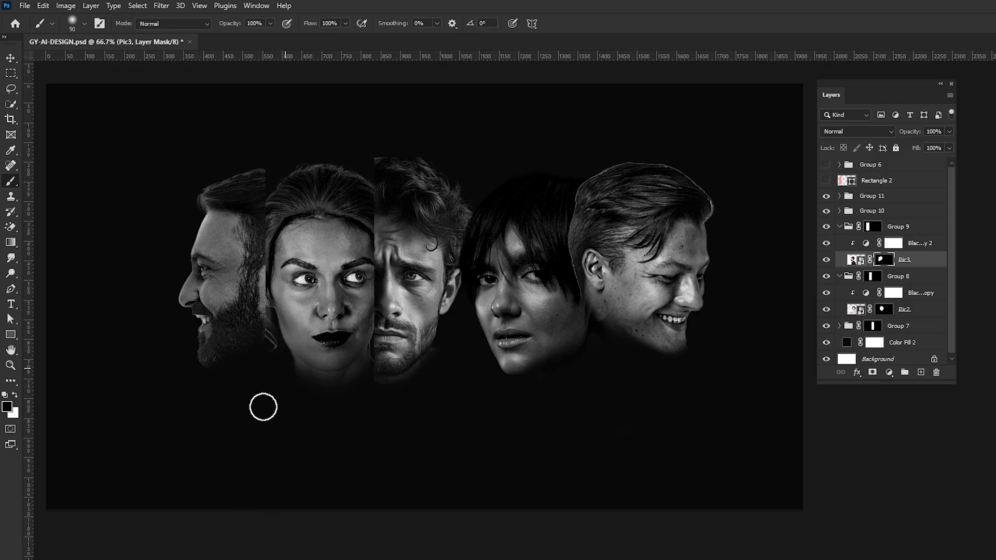
Mask Group 10 with the rectangle's outline and position the short-haired woman's strip against the right side of the frowning man's.
left_click(864, 180)
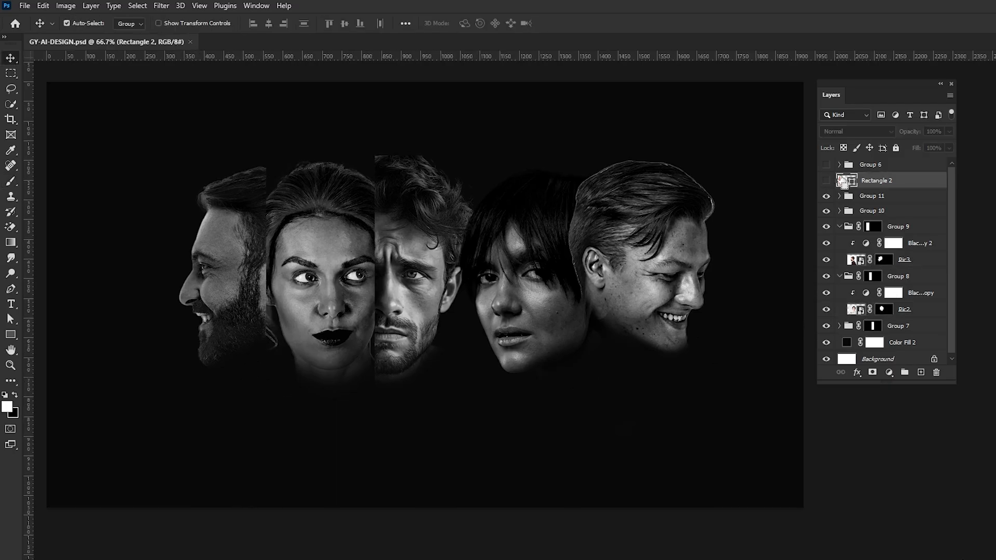
left_click(844, 181, "ctrl")
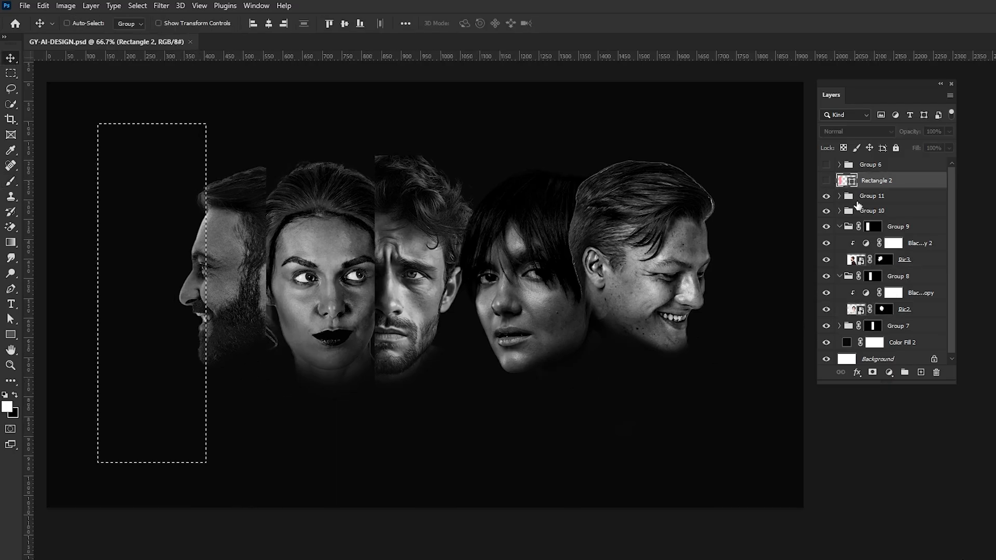
left_click(861, 210)
left_click(873, 372)
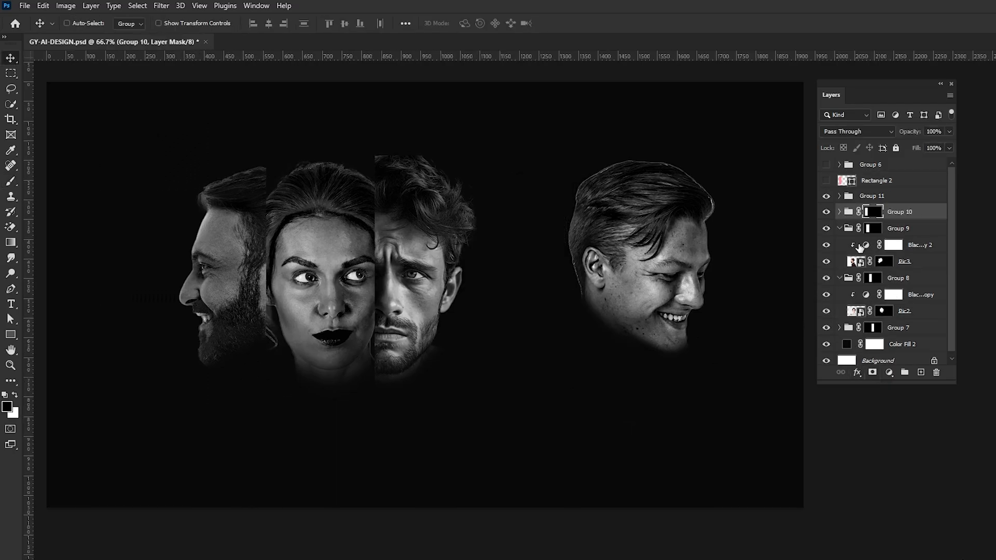
left_click_drag(525, 299, 678, 304)
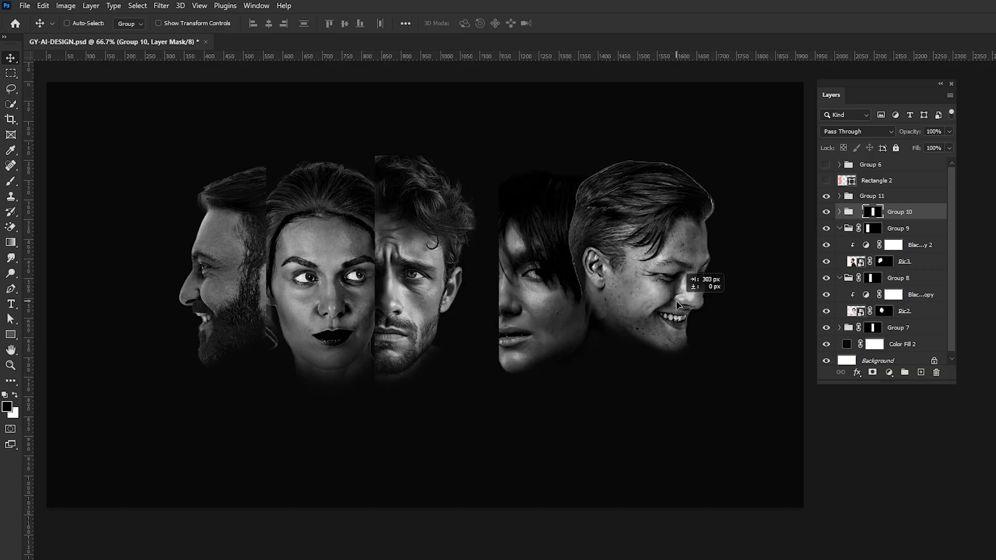
left_click(859, 212)
left_click_drag(550, 306, 502, 296)
Shift Pic4 in Group 10 slightly upward so the short-haired woman's face sits higher in her strip.
left_click(839, 212)
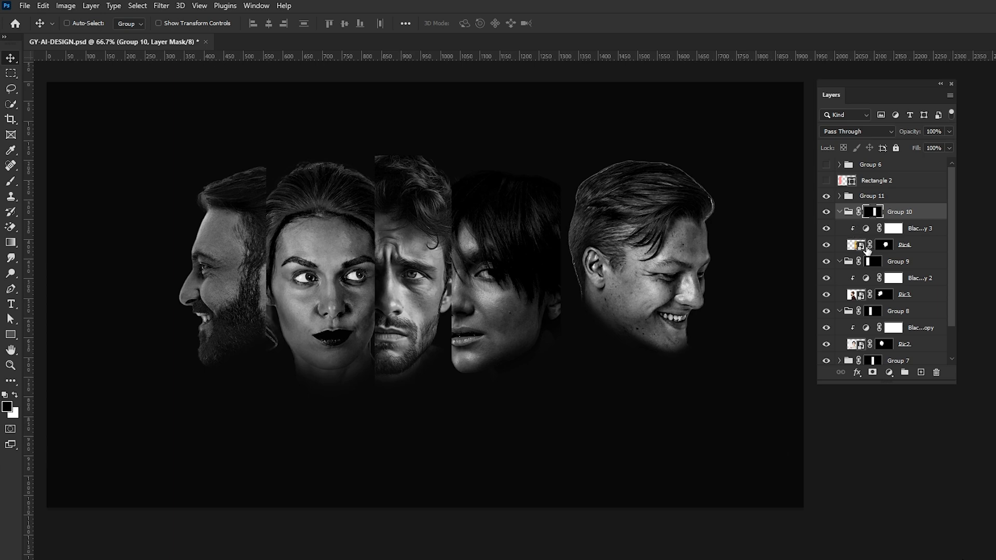
left_click(863, 245)
left_click_drag(481, 300, 498, 288)
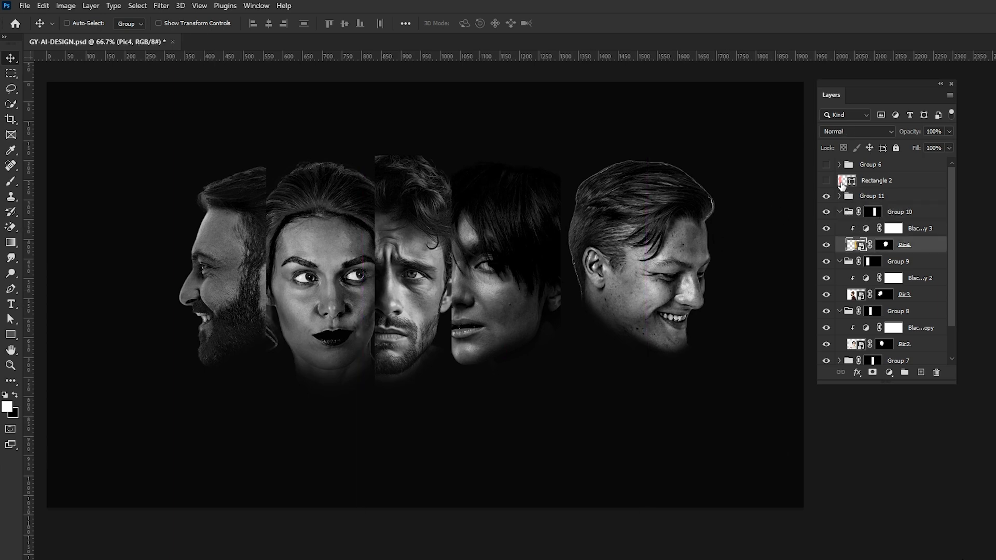
Mask Group 11 with the rectangle's outline and place the smiling man's strip directly beside the short-haired woman's face.
left_click(842, 182, "ctrl")
left_click(876, 196)
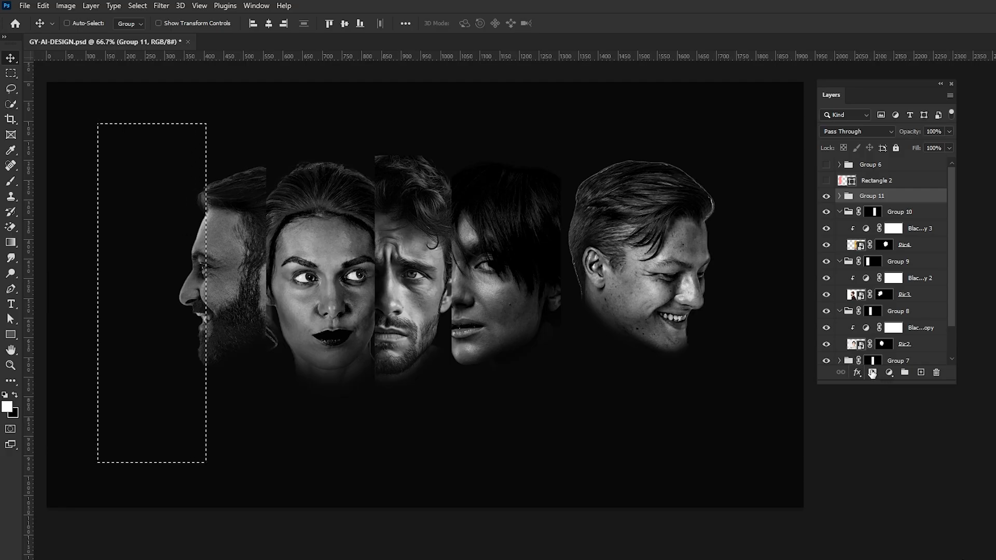
left_click(872, 372)
left_click(858, 197)
left_click(872, 198)
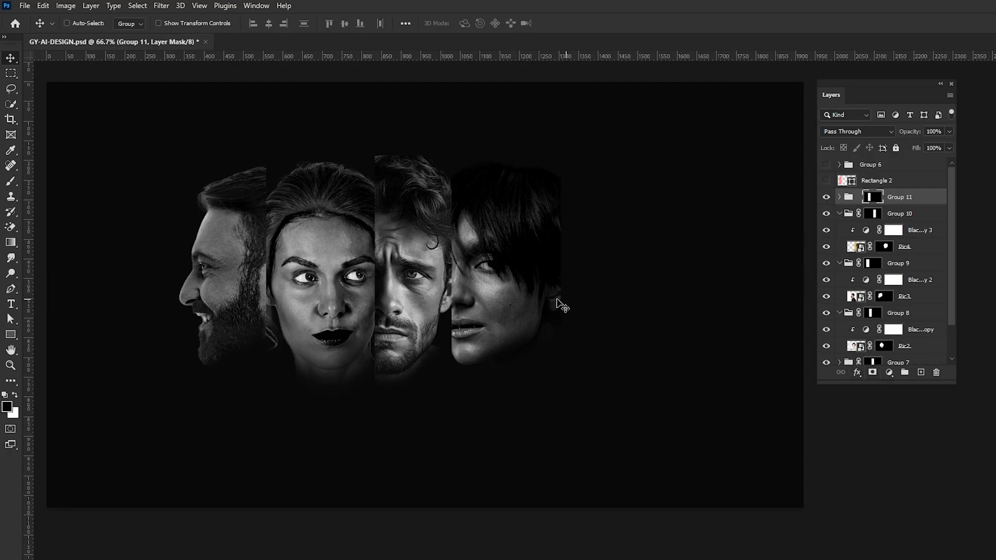
left_click_drag(614, 311, 768, 305)
left_click_drag(710, 235, 618, 230)
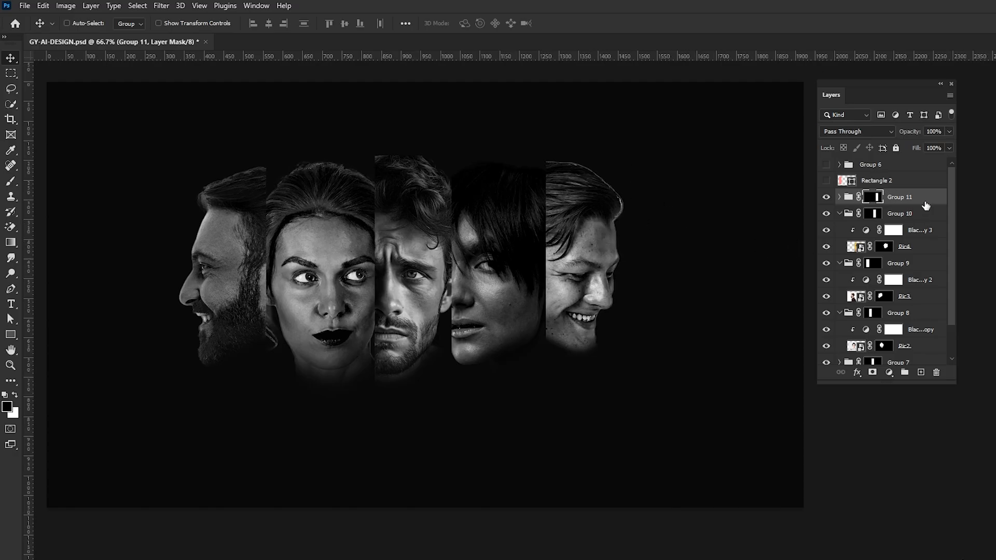
Collapse the open groups, shift Groups 7 through 11 together slightly right and upward, and save the document.
left_click(839, 214)
left_click(839, 231)
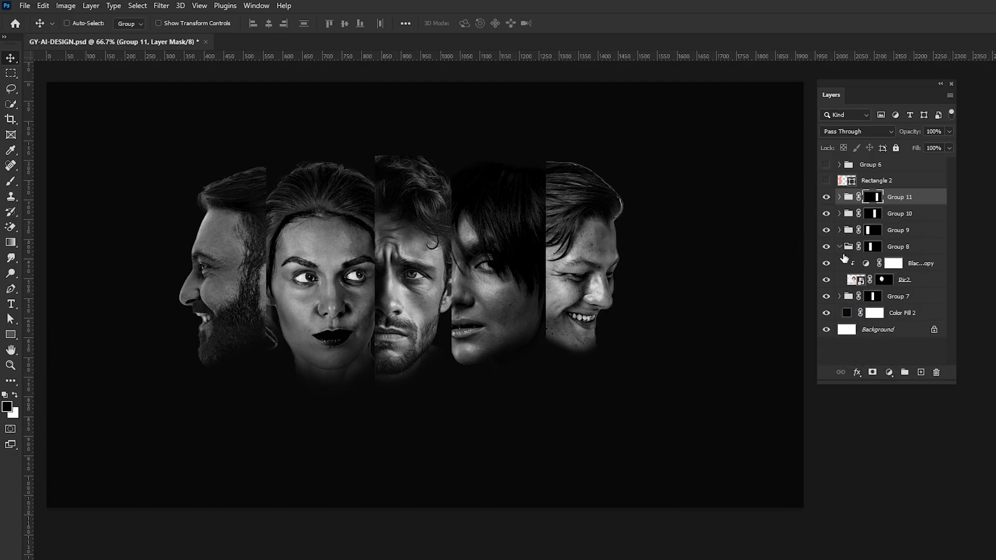
left_click(839, 247)
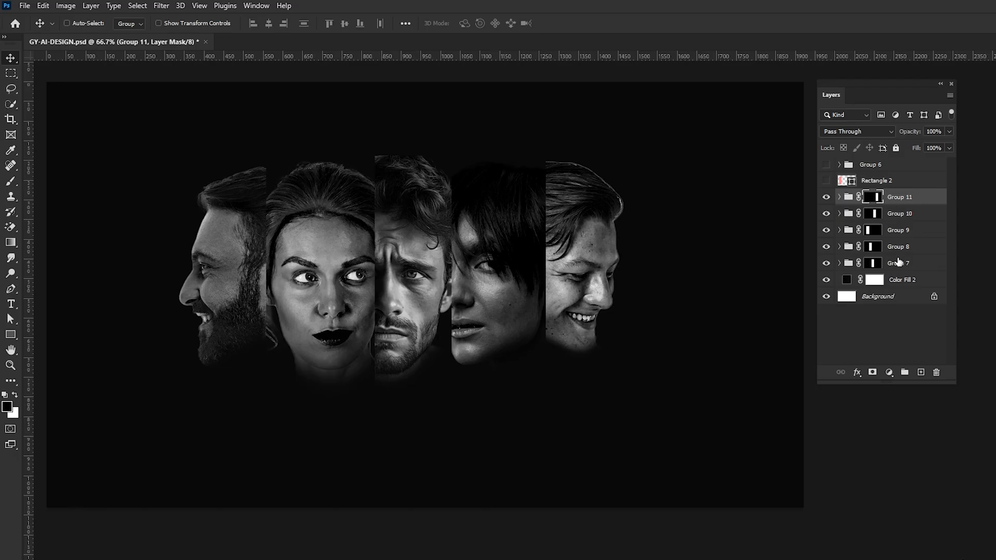
left_click(899, 263, "shift")
left_click_drag(514, 244, 524, 238)
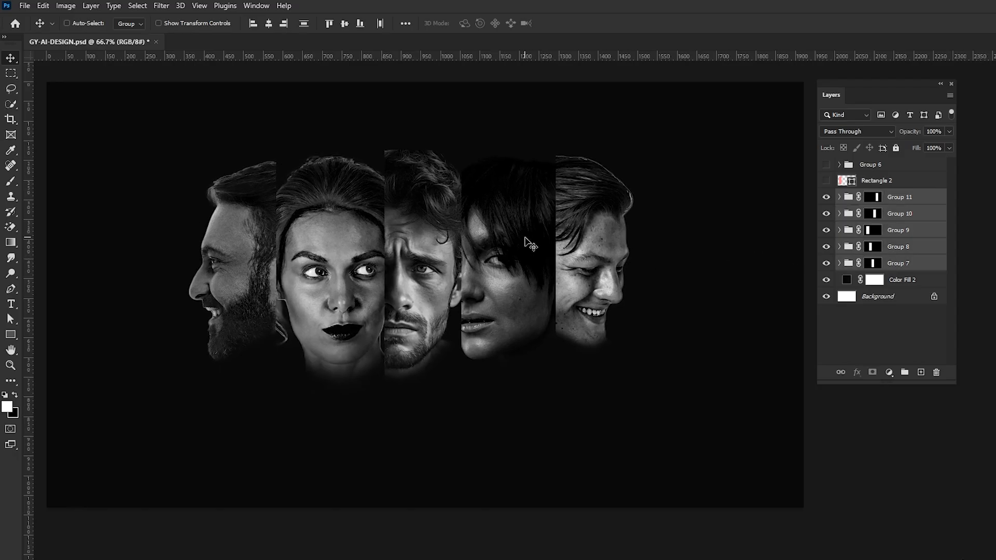
key("ctrl+s")
Draw a vertical Pen tool shape line about 751 px tall along the seam between the bearded man and the wide-eyed woman.
left_click(12, 289)
left_click(101, 23)
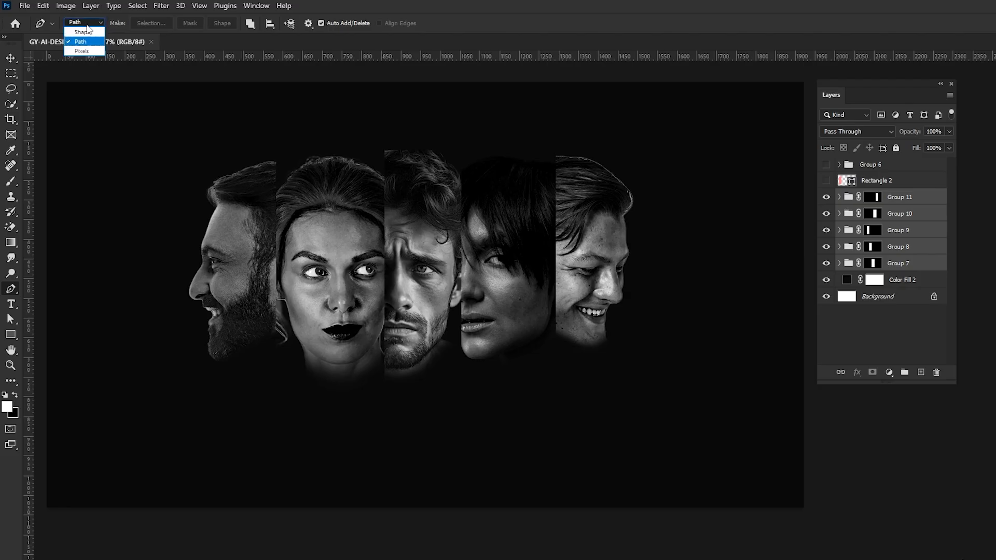
left_click(86, 32)
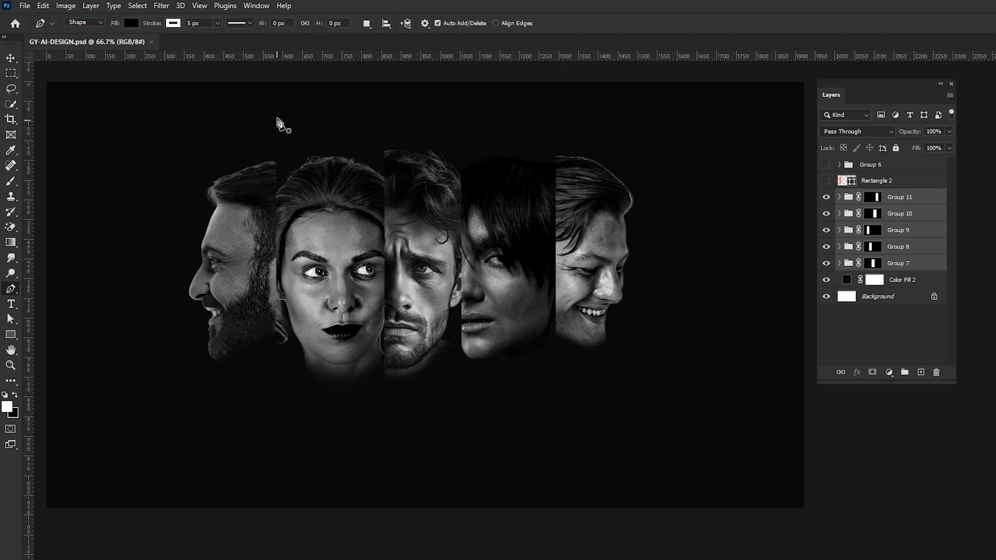
left_click(278, 115)
left_click(278, 411)
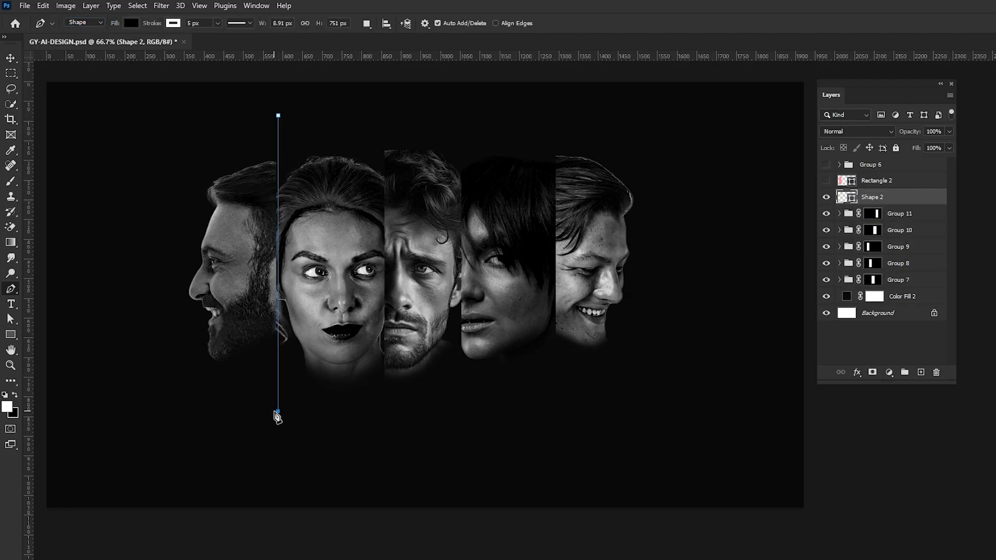
Give the vertical line no fill and a 3 px white stroke.
left_click(131, 24)
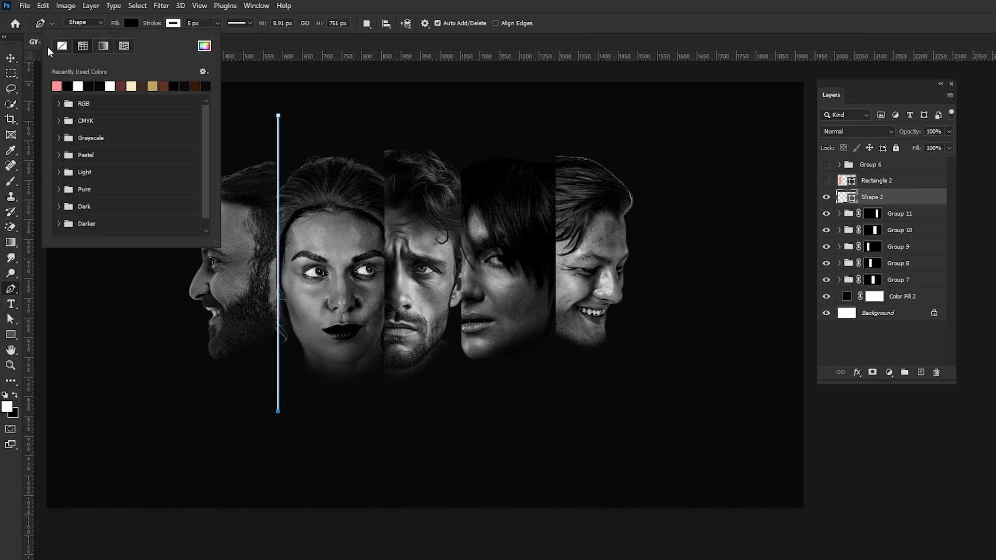
left_click(203, 23)
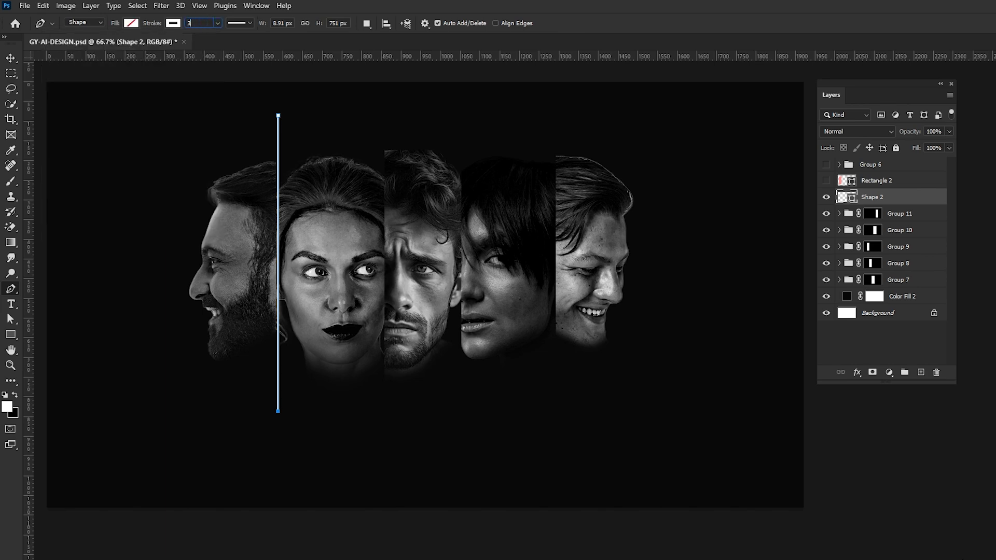
type("3")
key("Return")
left_click(10, 58)
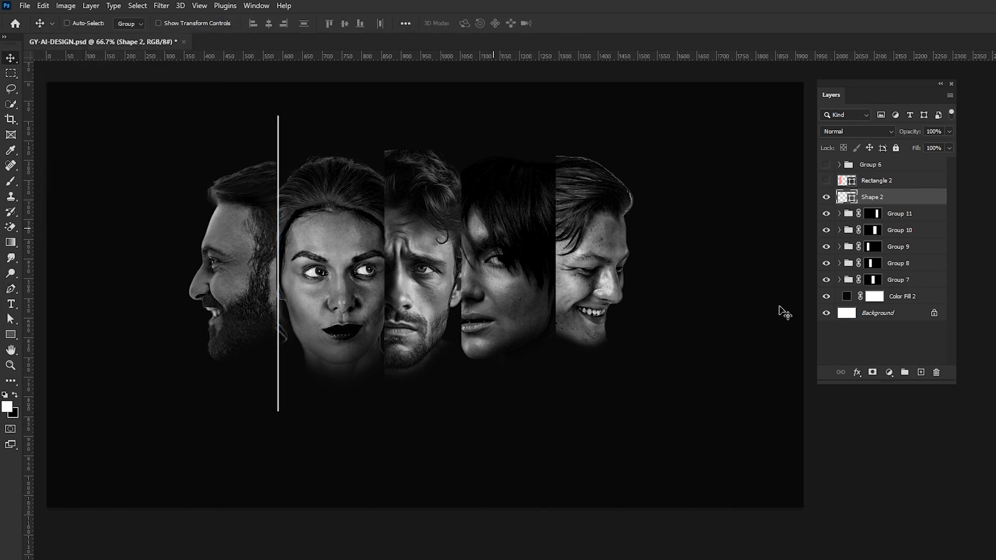
Add a layer mask to Shape 2 and fade both ends of the line with a foreground-to-transparent linear gradient.
left_click(873, 373)
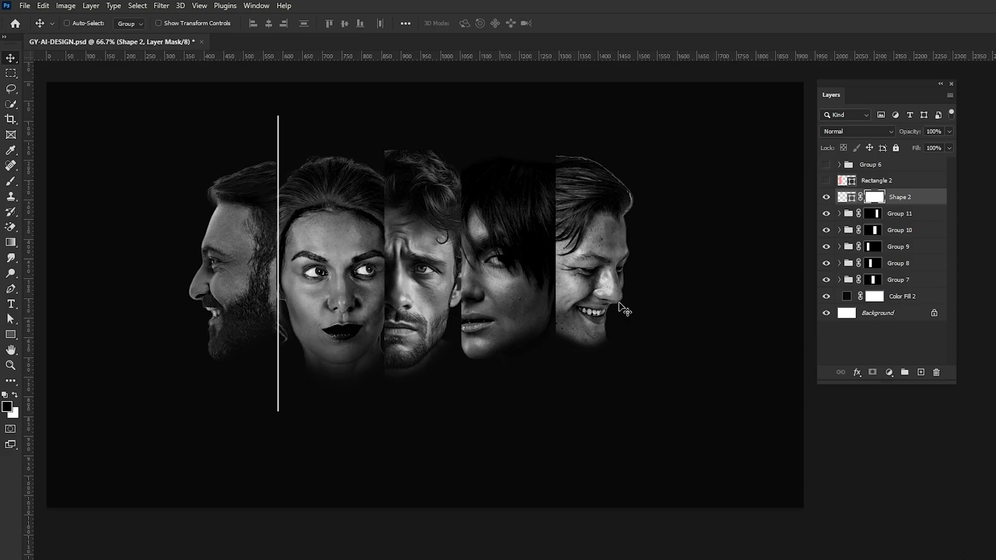
left_click(10, 242)
left_click(115, 27)
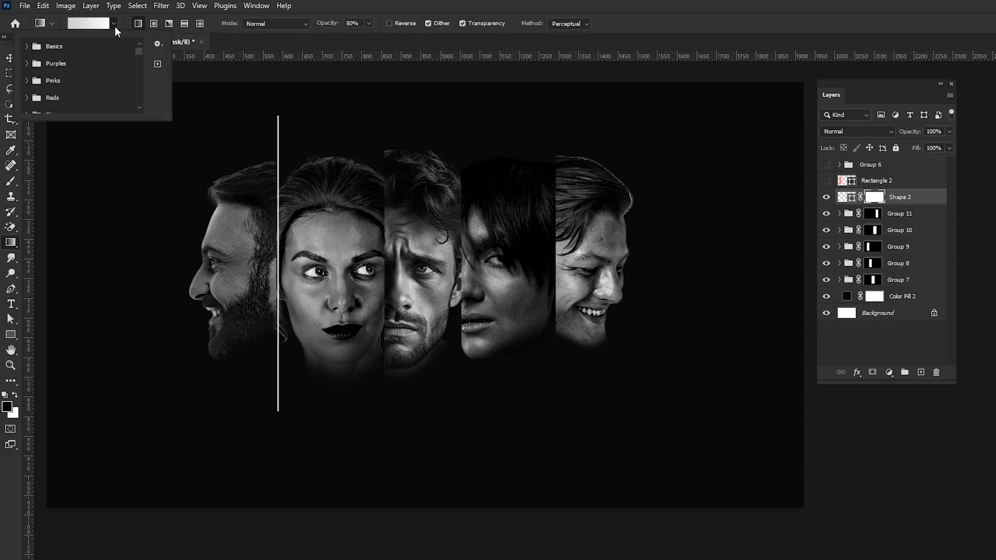
left_click(27, 46)
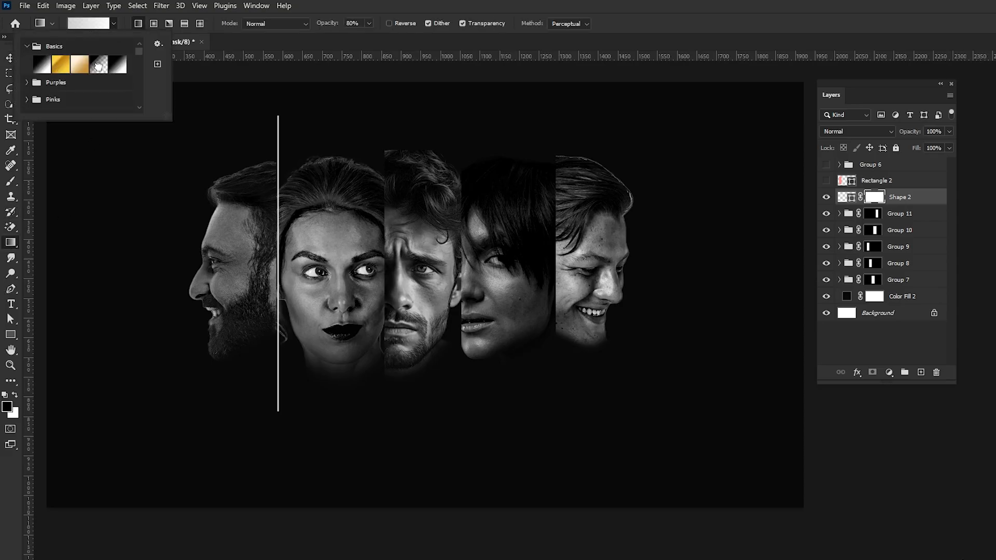
double_click(98, 66)
left_click_drag(280, 108, 280, 221)
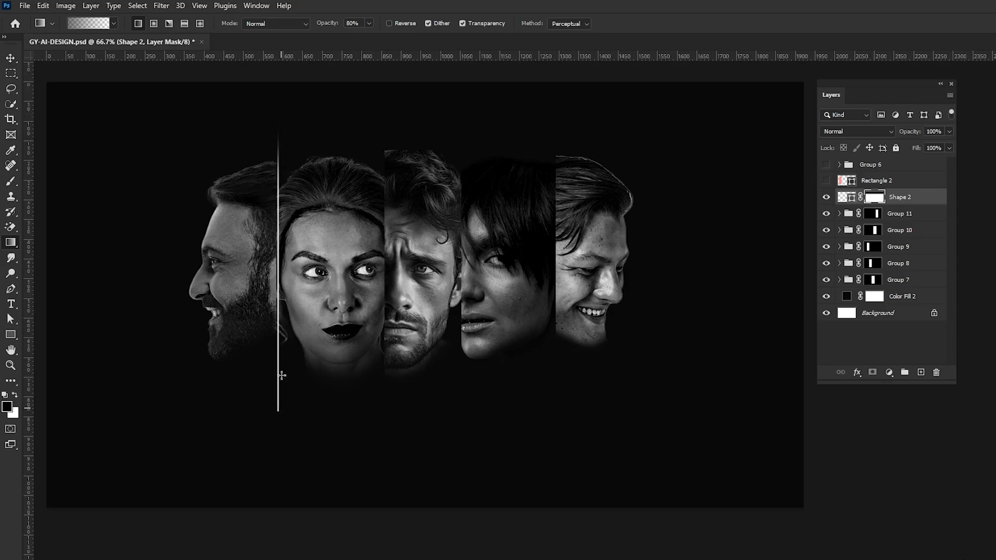
left_click_drag(294, 423, 295, 423)
Duplicate the faded line for the three remaining seams and shift Groups 10 and 11 right so their strips sit against the dividers.
key("v")
left_click_drag(286, 234, 394, 233)
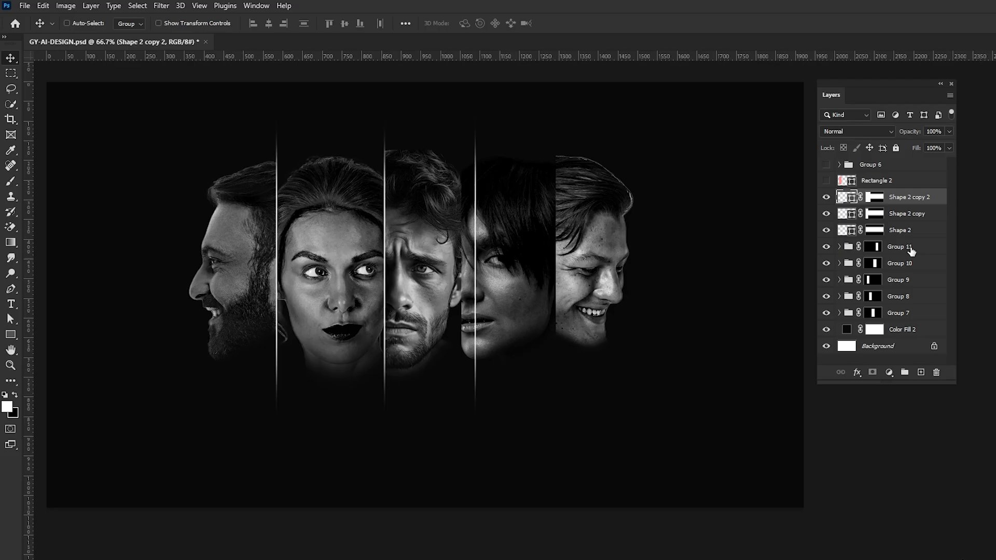
left_click(911, 249)
left_click(906, 265, "shift")
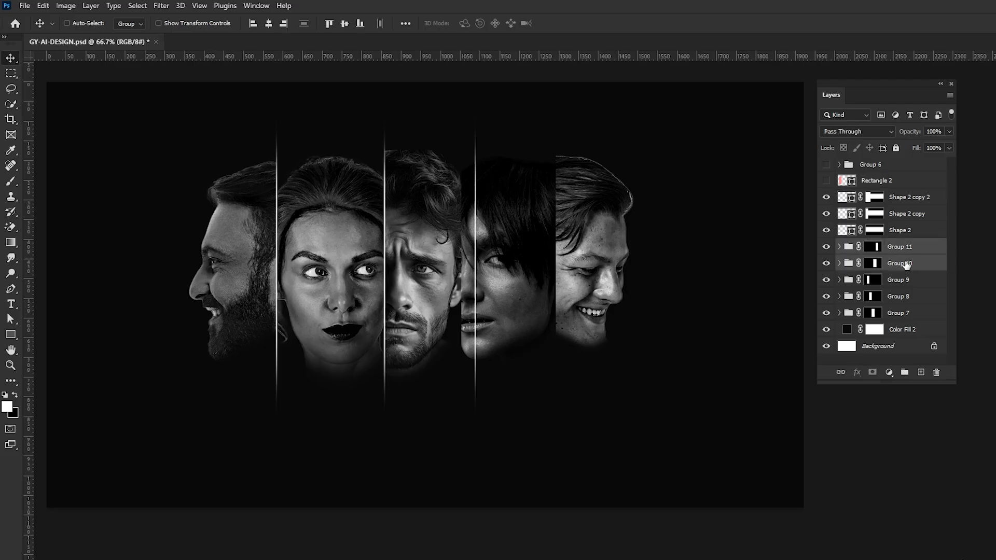
left_click_drag(526, 270, 611, 251)
left_click(905, 198)
left_click(873, 263)
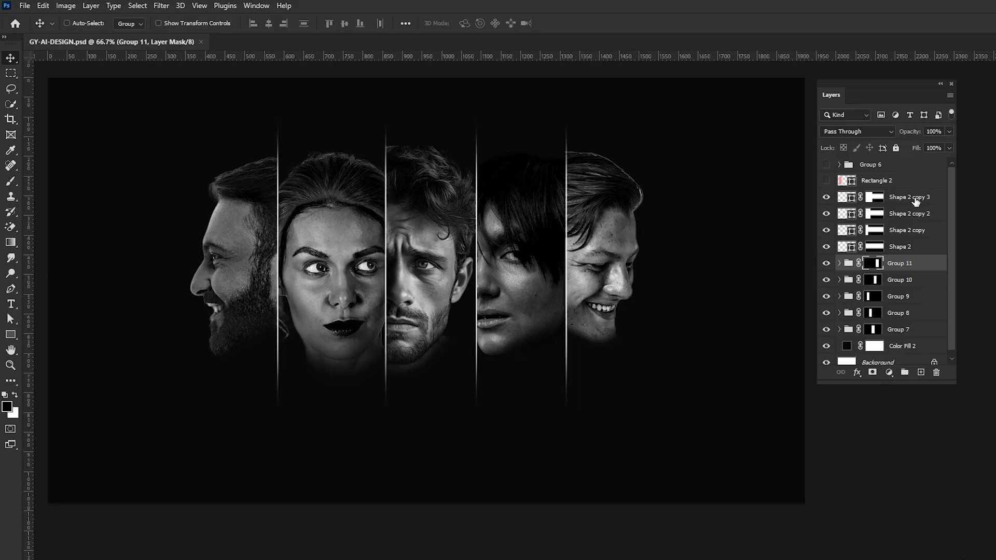
Move all four divider lines and the five portrait groups together slightly upward on the canvas.
left_click(915, 199)
left_click(848, 322, "shift")
left_click_drag(554, 327, 552, 296)
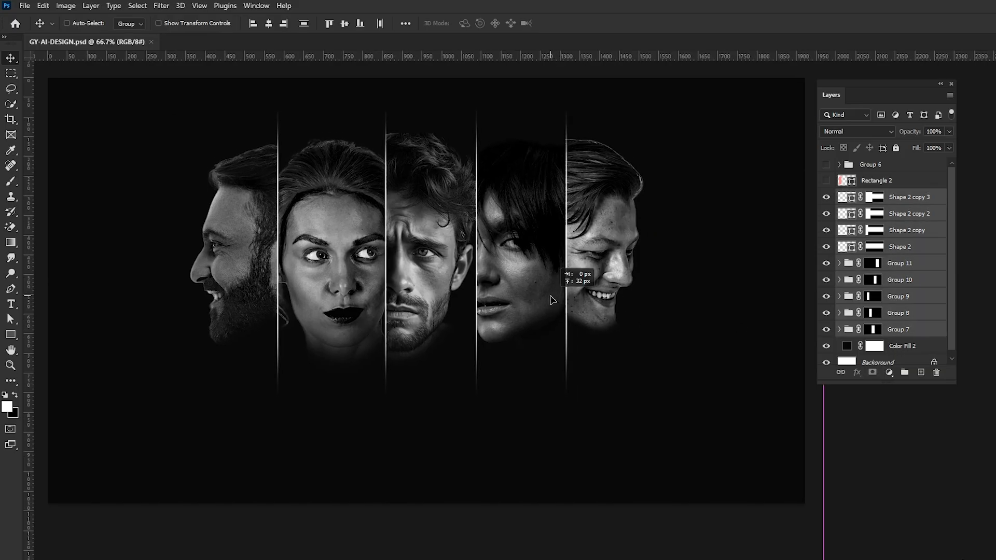
Add the text "Split Portrait Poster" in BigNoodleTitling below the portraits.
left_click(289, 420)
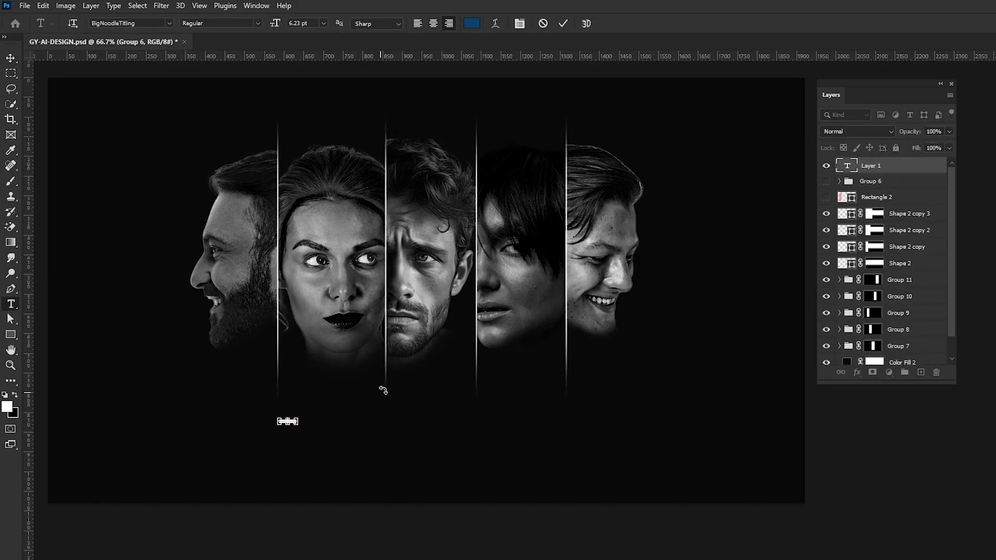
key("BackSpace")
left_click(564, 24)
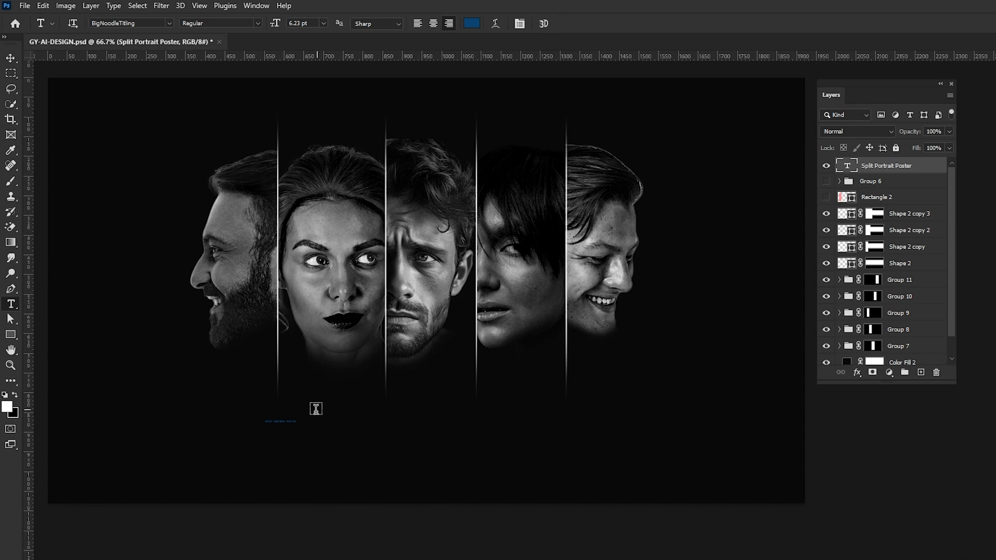
Scale the title up to about 1108% and position it centrally just below the divider lines.
key("ctrl+t")
left_click_drag(296, 424, 606, 456)
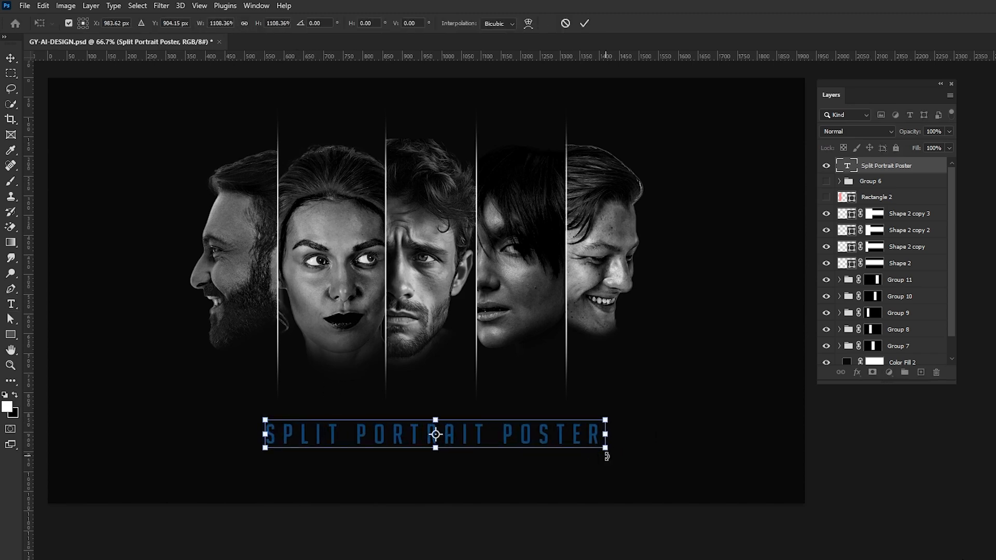
left_click(583, 23)
scroll(951, 194, "down", 1)
scroll(953, 197, "up", 1)
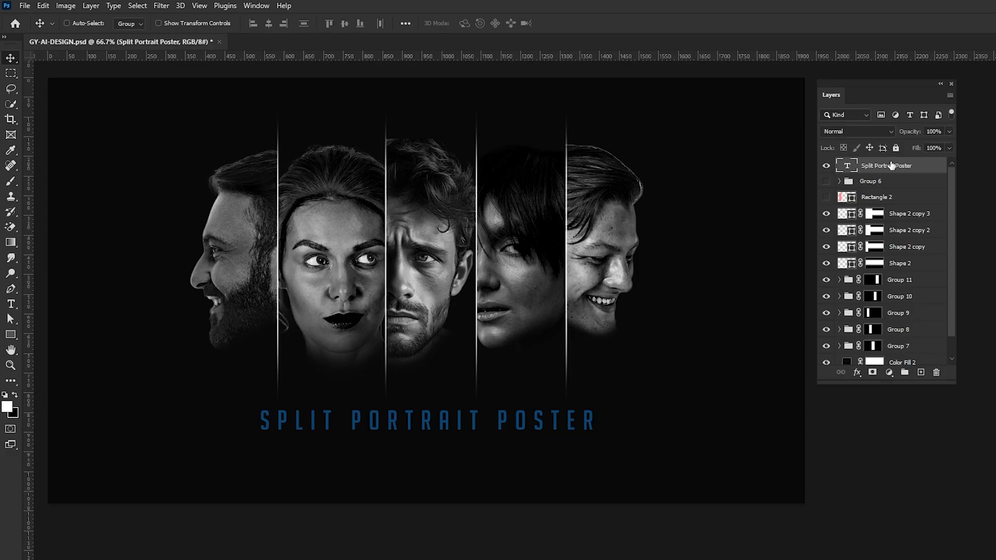
Apply a linear Gradient Overlay from light grey cacaca to white ffffff to the title layer at 0° and 100% opacity.
double_click(921, 166)
left_click_drag(740, 100, 674, 85)
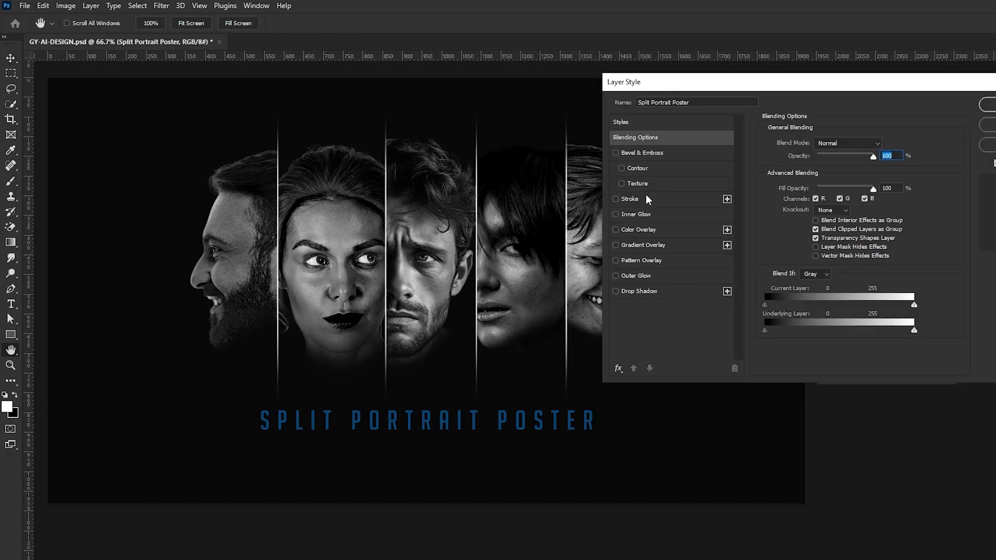
left_click(659, 246)
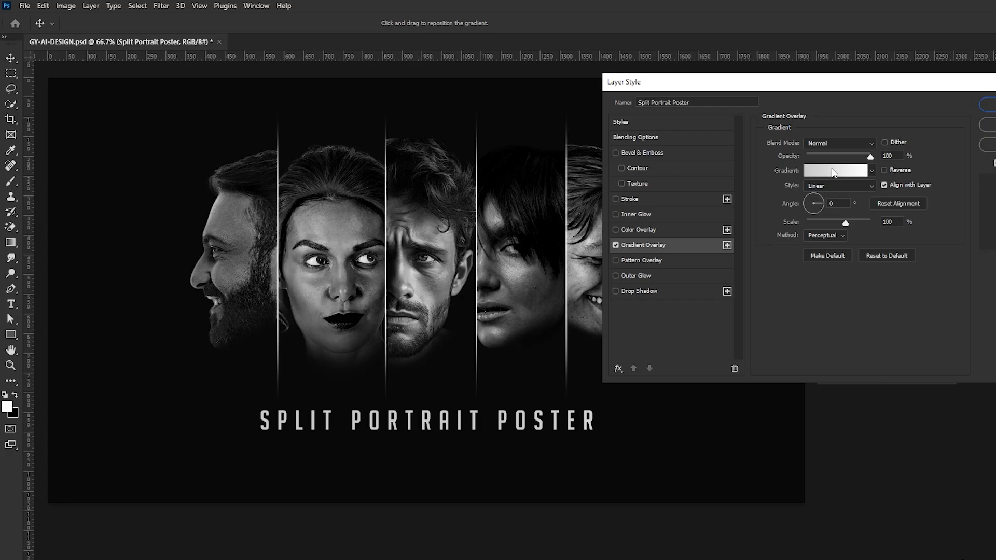
left_click(834, 172)
double_click(810, 409)
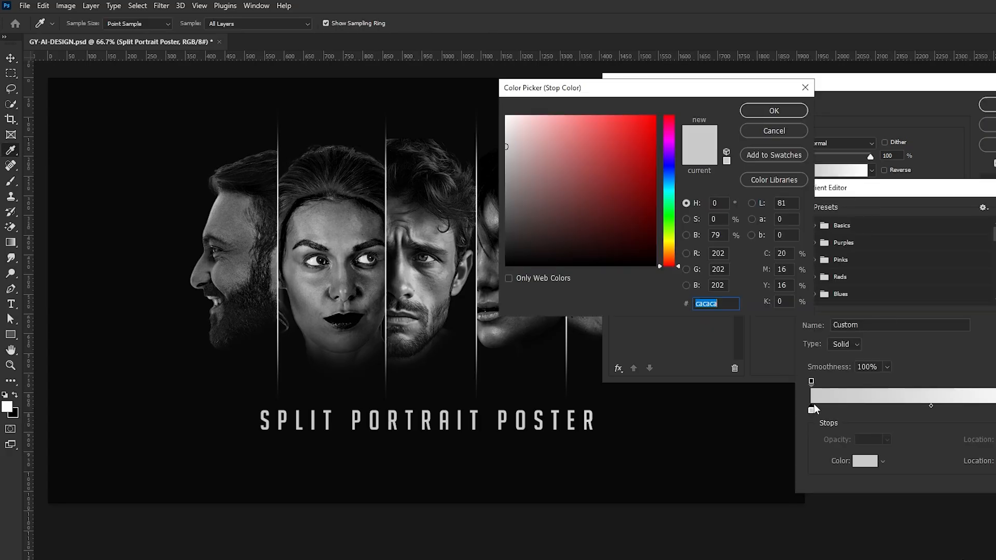
left_click(754, 116)
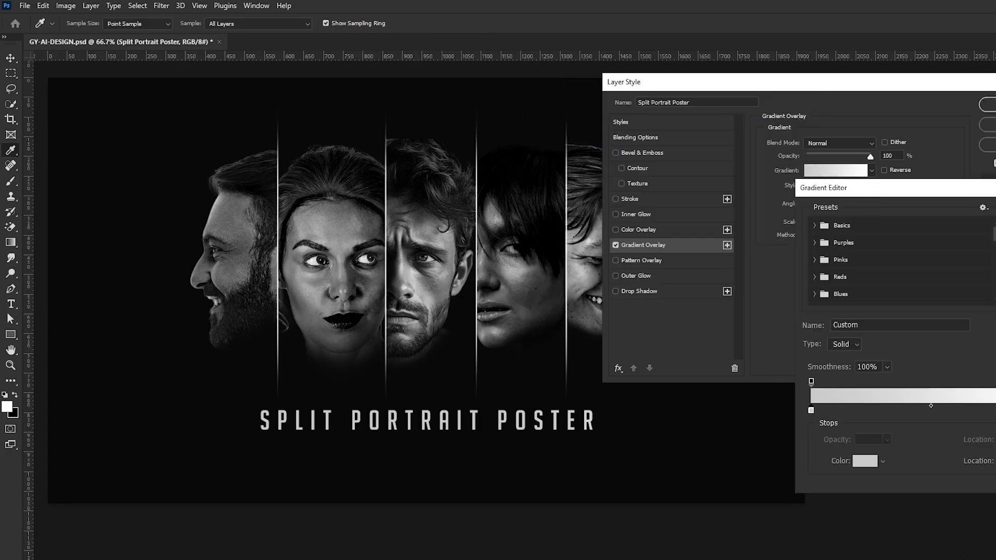
double_click(960, 411)
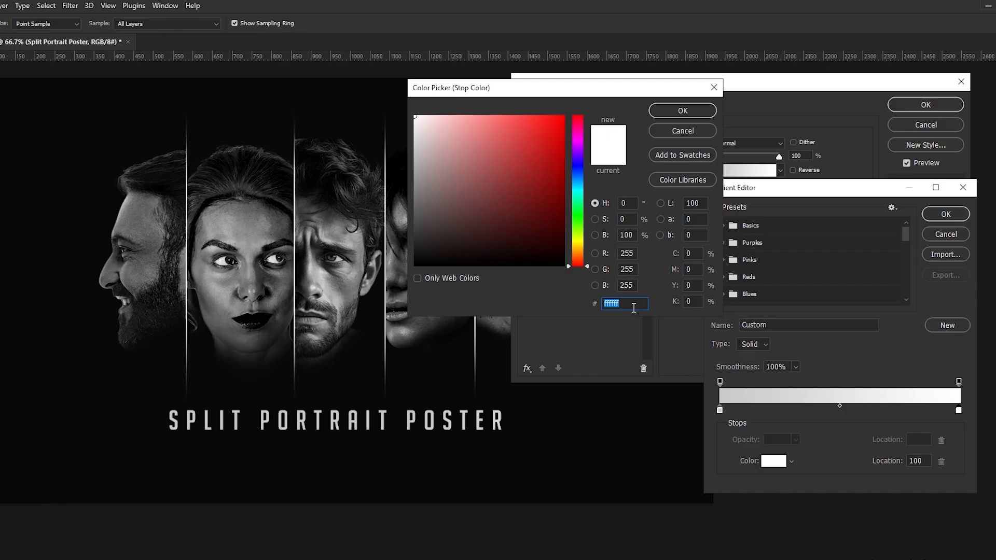
left_click(660, 113)
left_click(934, 214)
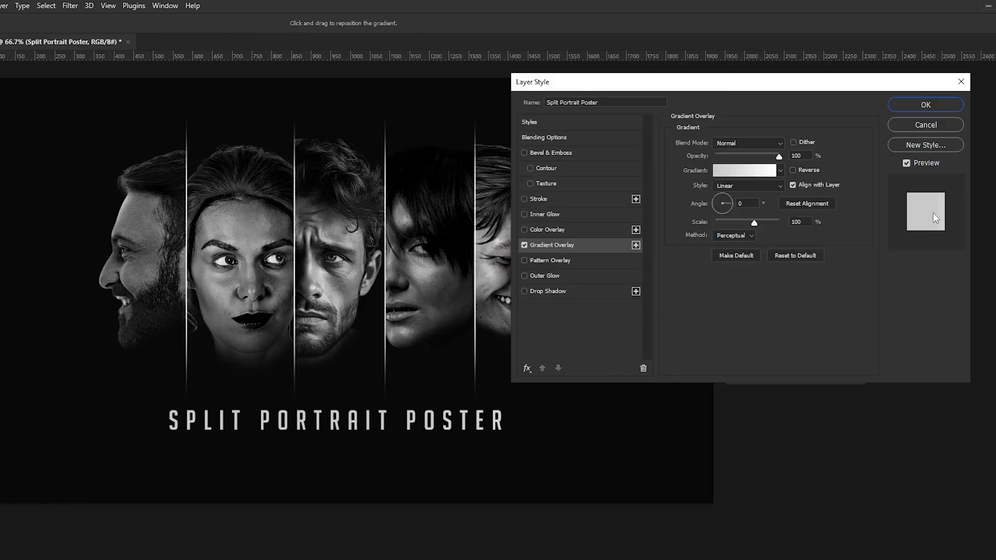
left_click(912, 106)
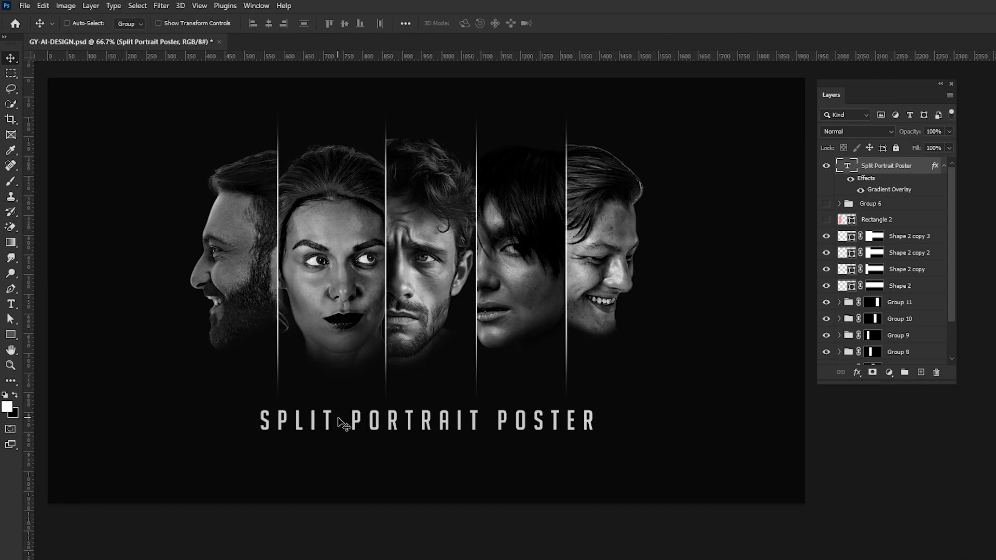
Break the title into two lines after SPLIT, left-align it, and line its left edge up with the first divider.
key("t")
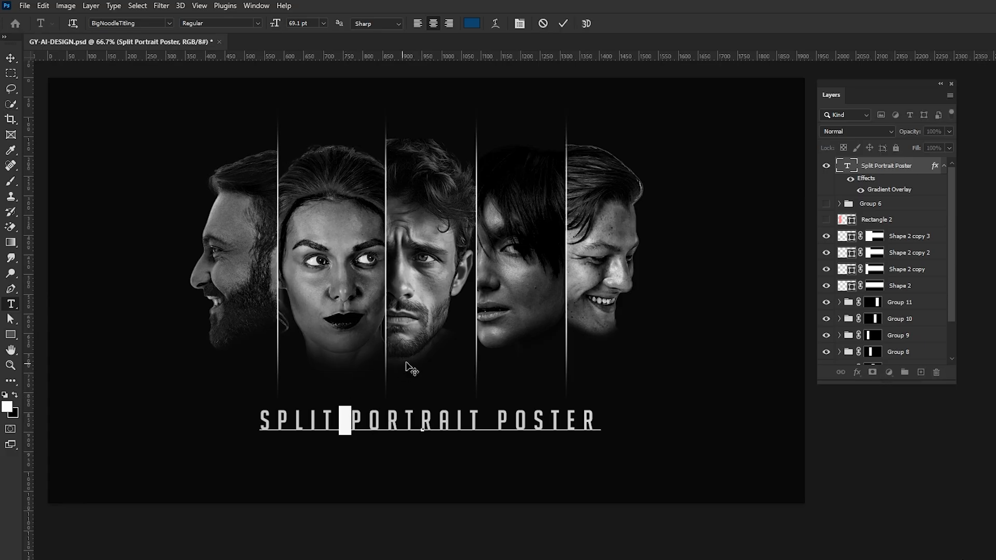
key("Return")
left_click(564, 25)
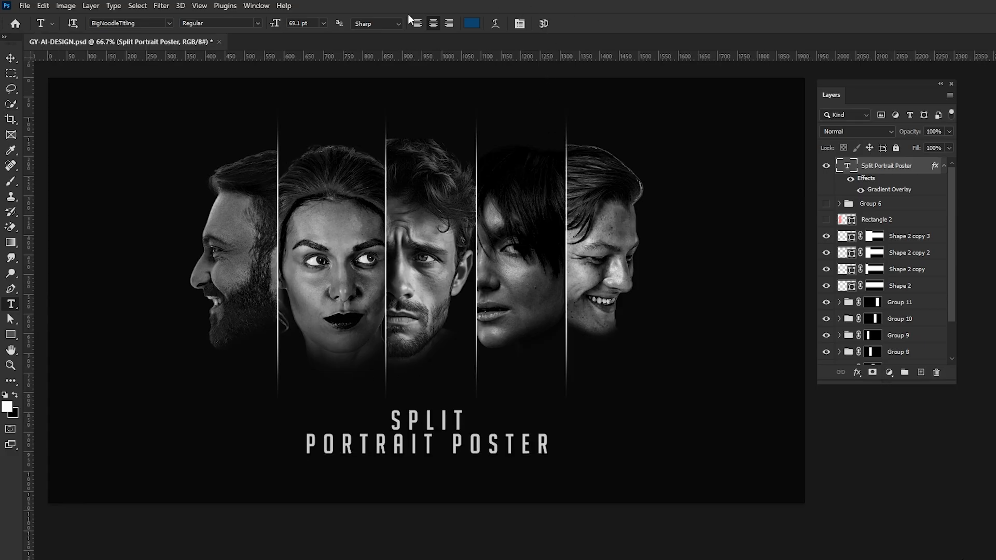
left_click(418, 23)
key("v")
left_click_drag(470, 412, 312, 410)
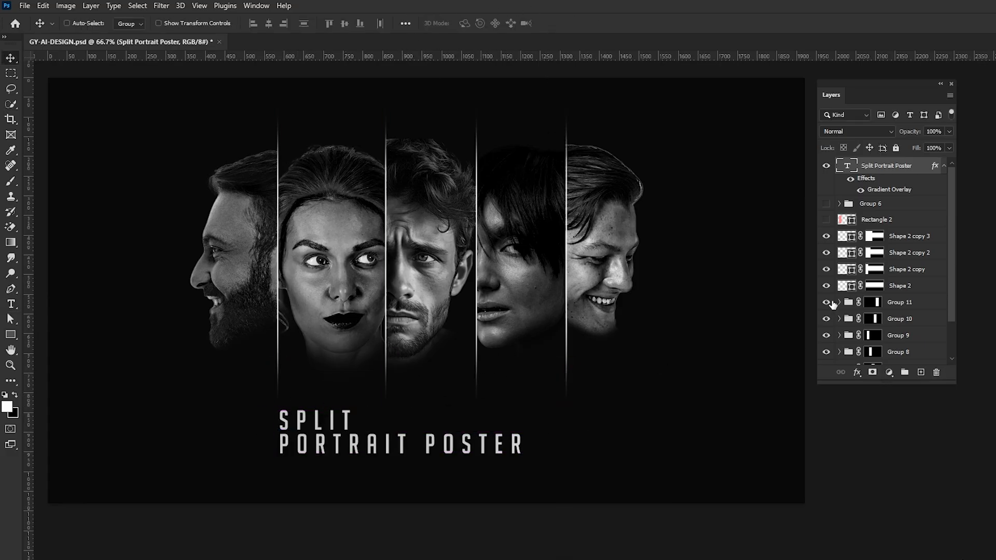
Add a Bevel & Emboss to the title: Inner Bevel, Smooth, depth 43%, size 1 px, highlight and shadow opacity 50%.
double_click(923, 165)
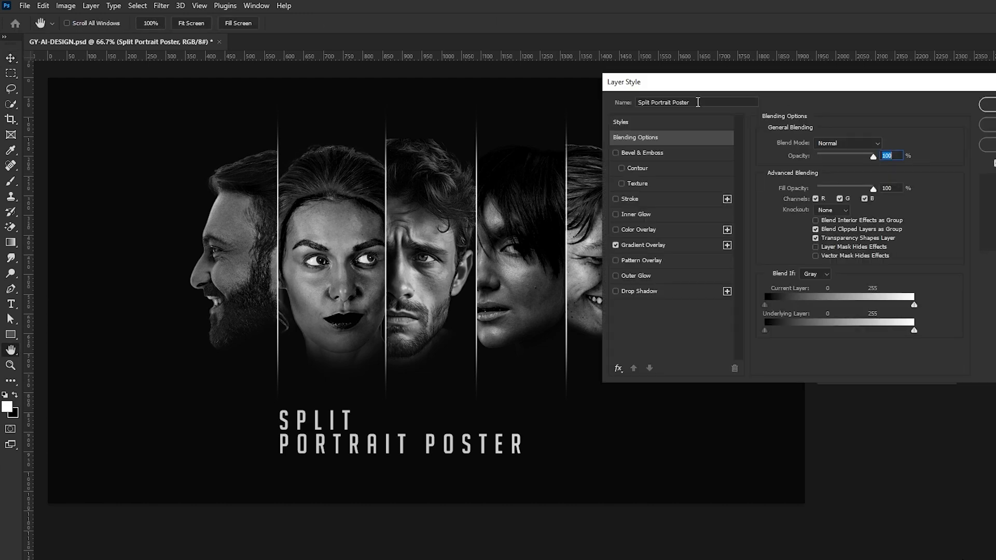
left_click(648, 154)
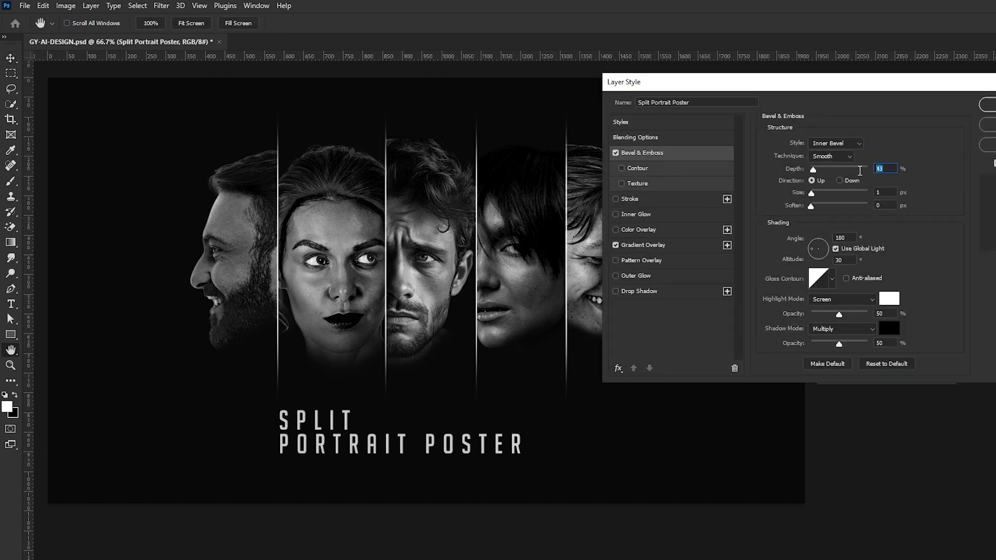
left_click(834, 156)
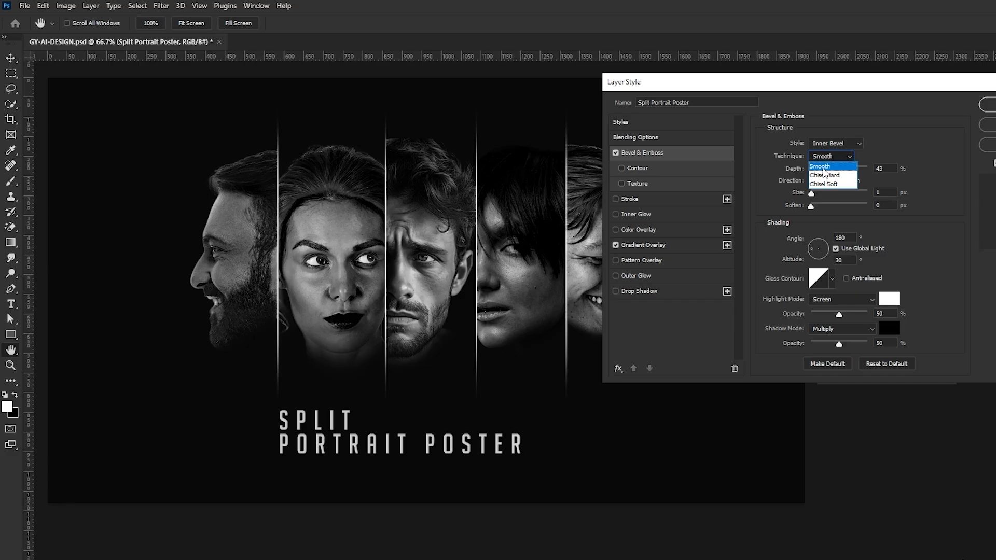
left_click(823, 167)
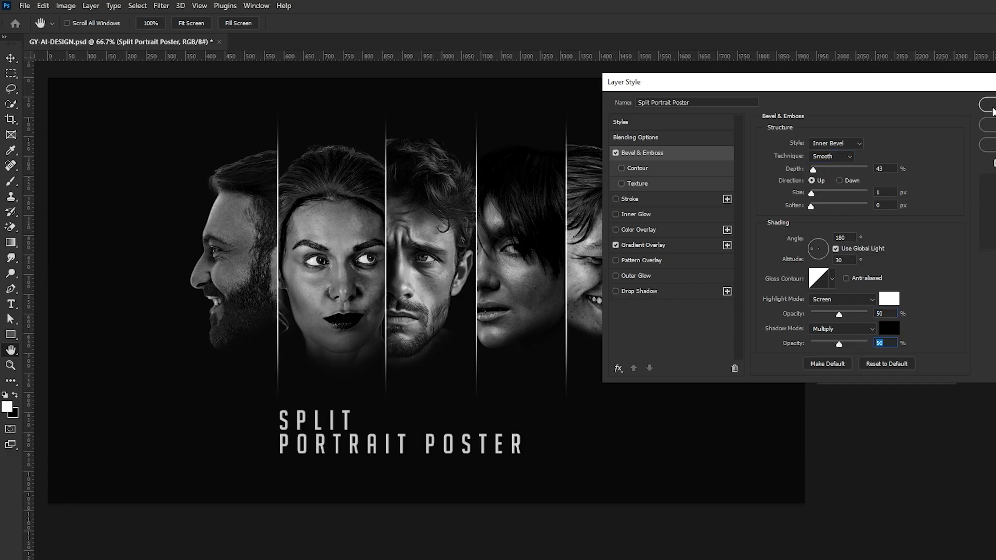
left_click(991, 107)
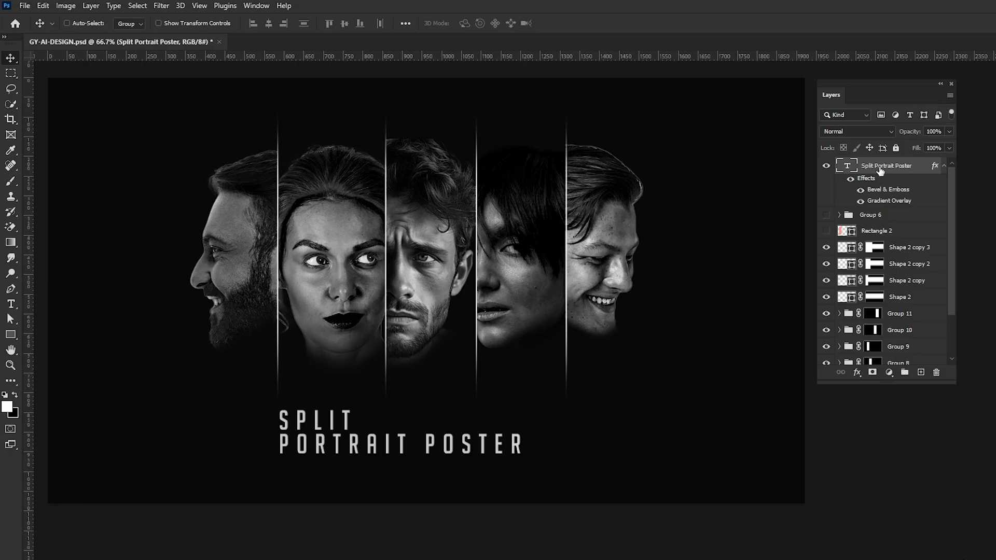
Duplicate the title layer, offset the copy up from the original, and change its text to BUSINESS FORUM.
left_click_drag(880, 171, 919, 372)
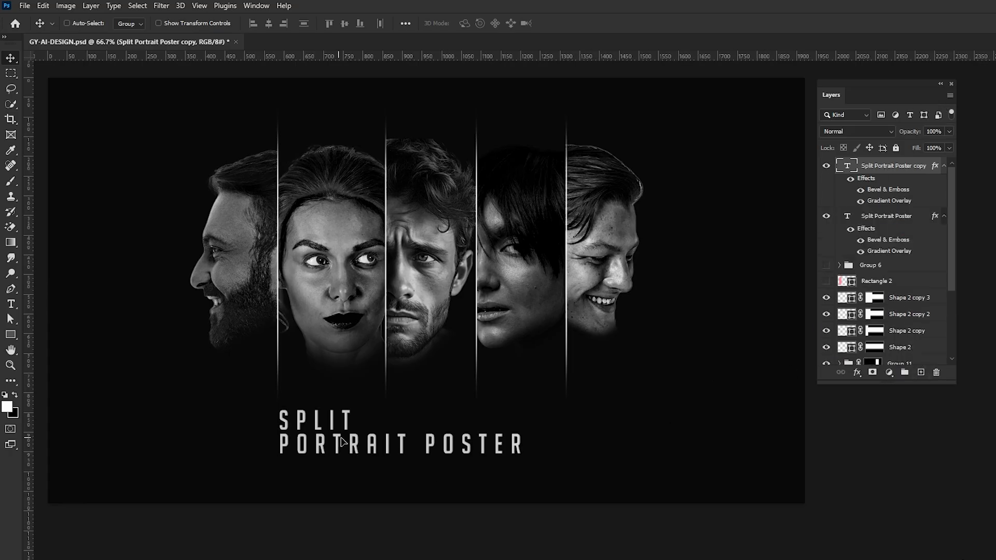
left_click_drag(342, 442, 419, 416)
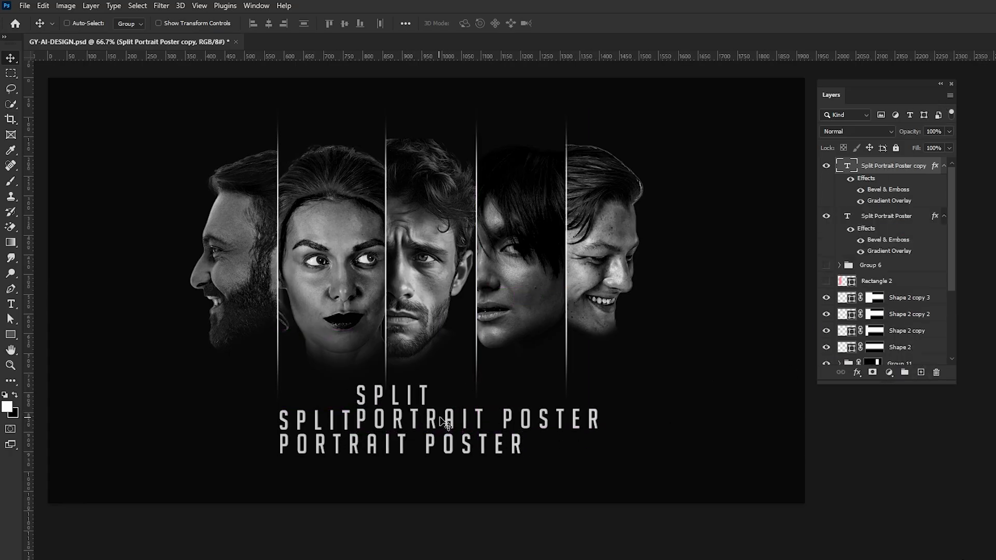
double_click(445, 422)
type("BUSINESS FO")
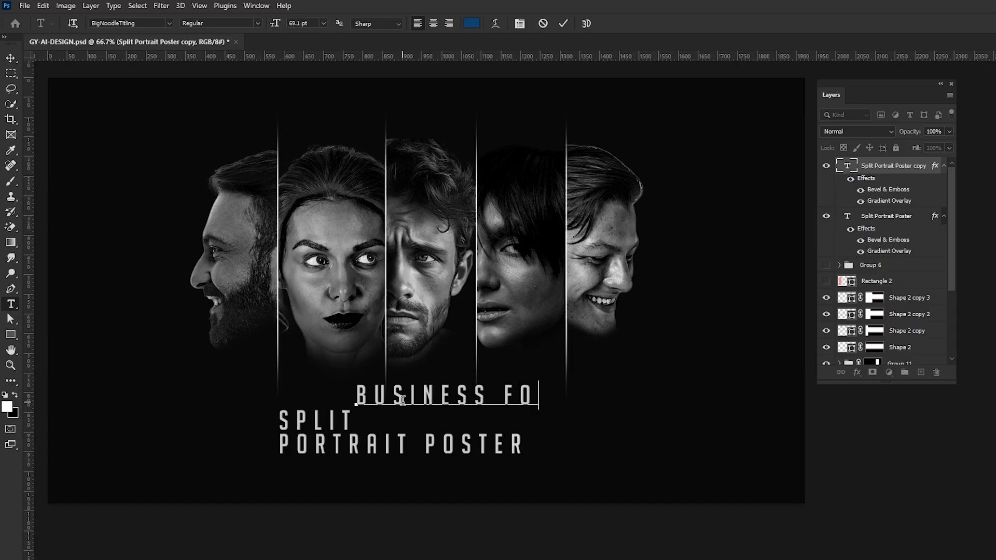
left_click(563, 24)
Scale BUSINESS FORUM down and place it just after the word SPLIT on the title's first line.
key("ctrl+t")
scroll(442, 396, "up", 1)
left_click_drag(595, 396, 451, 424)
left_click_drag(520, 438, 500, 432)
left_click(584, 20)
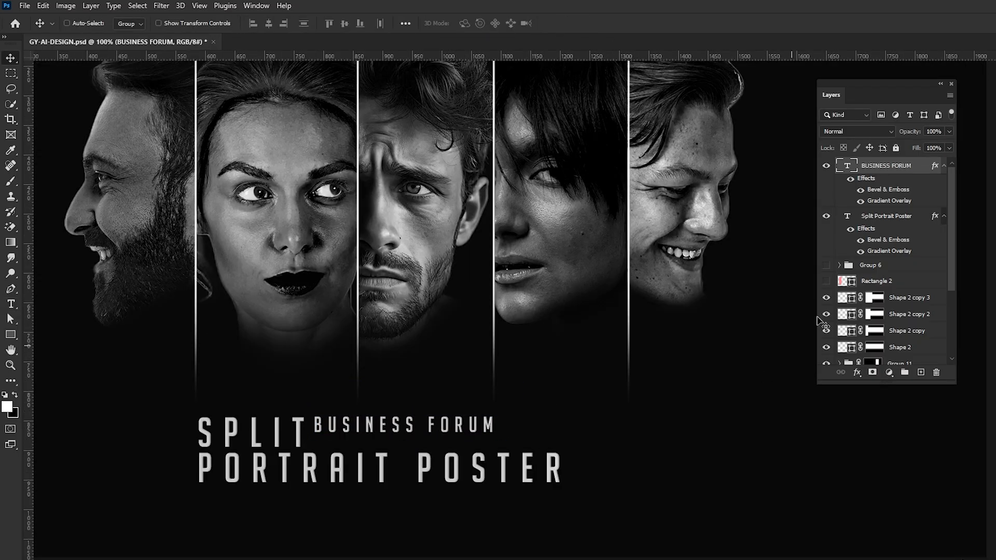
Tighten the Split Portrait Poster title's tracking to 50 and move it over so SPLIT sits directly before BUSINESS FORUM.
left_click(886, 217)
key("t")
left_click_drag(992, 49, 575, 120)
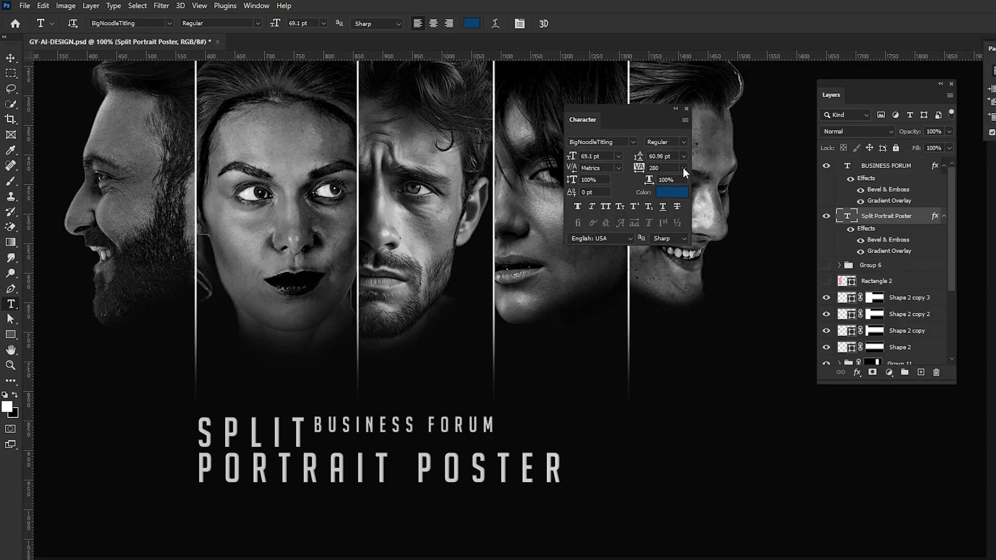
left_click(683, 168)
left_click(664, 279)
key("v")
left_click_drag(402, 449, 432, 449)
left_click_drag(413, 459, 426, 457)
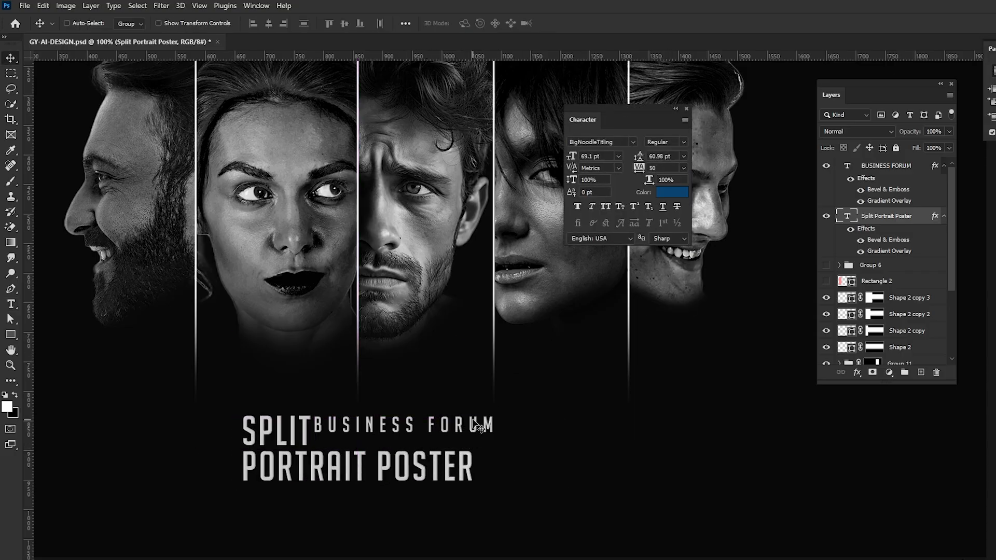
Scale BUSINESS FORUM down to about 31 pt so it ends flush with the end of PORTRAIT POSTER.
right_click(472, 419)
left_click(493, 426)
key("ctrl+t")
left_click_drag(498, 425, 474, 424)
left_click(584, 23)
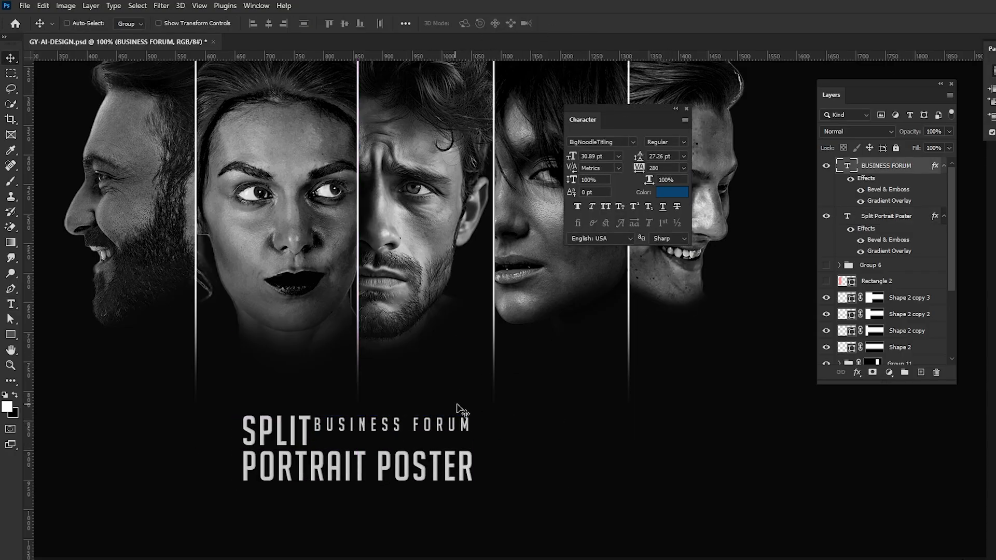
Duplicate BUSINESS FORUM, change the copy to 07/03/2026, right-align it, and place it below BUSINESS FORUM, ending at the same edge.
key("ctrl+j")
key("t")
left_click(432, 435)
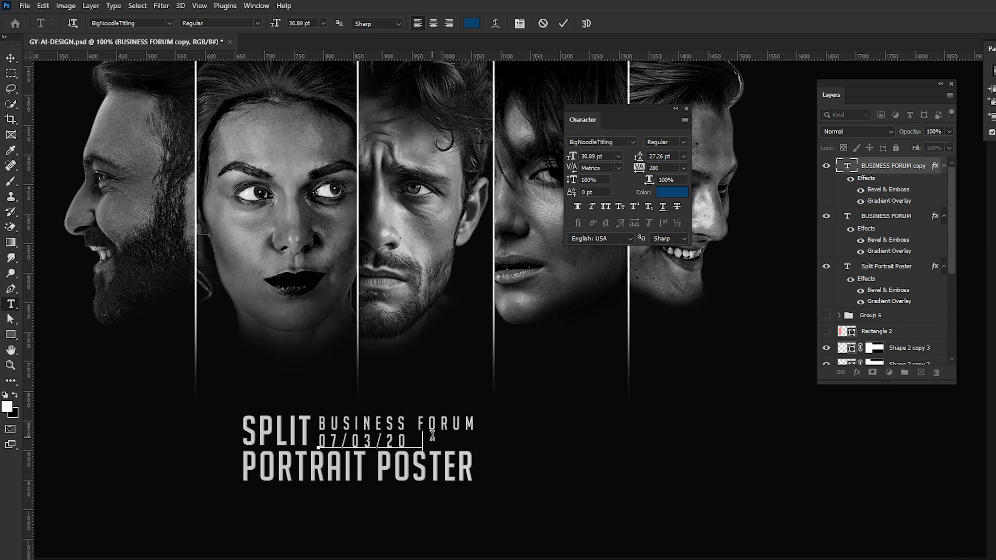
left_click(11, 60)
left_click(9, 303)
left_click(449, 23)
key("v")
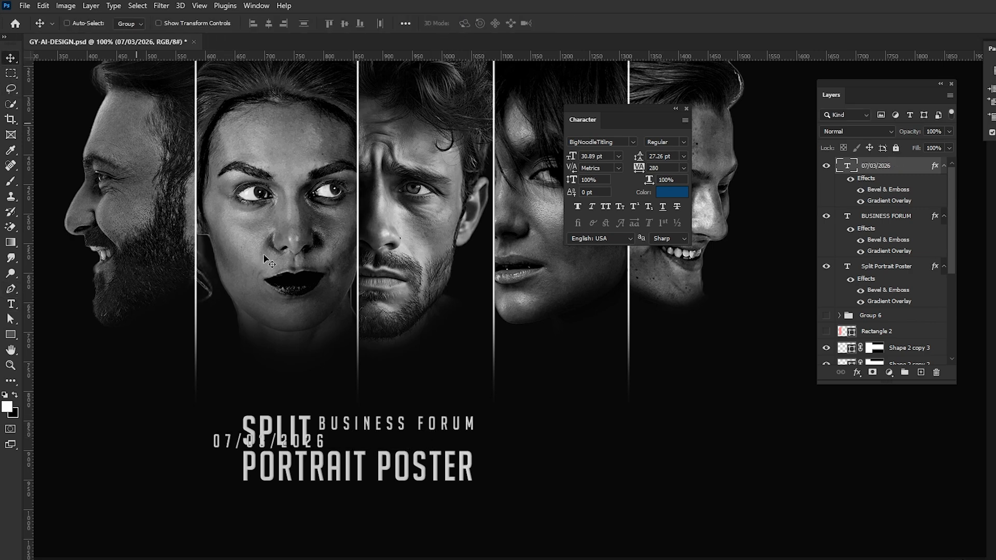
left_click_drag(325, 441, 474, 442)
Group the date, BUSINESS FORUM and title layers and centre the group horizontally on the Background.
left_click(883, 270, "shift")
left_click_drag(882, 270, 905, 373)
scroll(877, 353, "down", 3)
left_click(875, 358, "ctrl")
left_click(268, 23)
Close the Character panel and scale the text group about its centre to roughly one and a half times its size.
left_click_drag(510, 207, 532, 262)
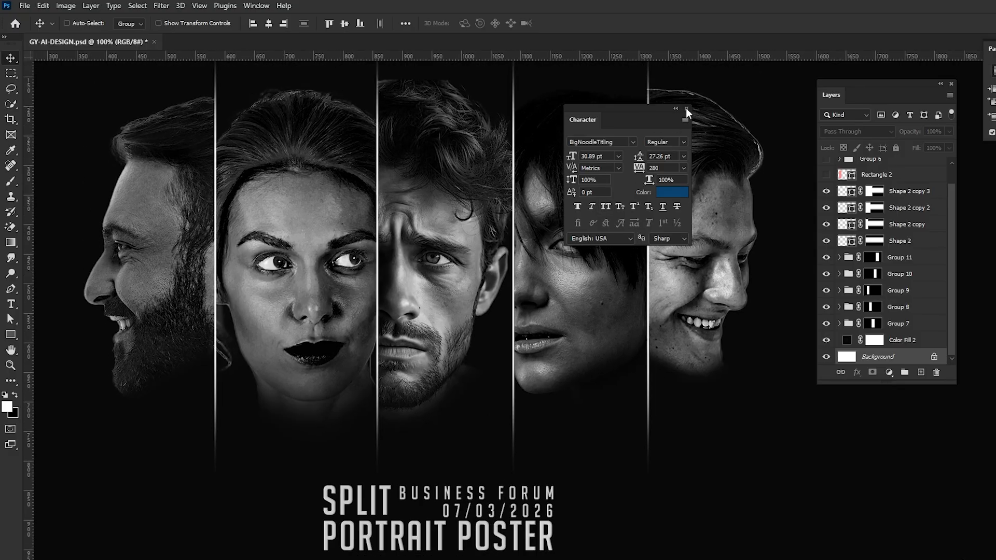
left_click(686, 109)
key("ctrl+minus")
scroll(883, 189, "up", 2)
left_click(876, 166)
key("ctrl+t")
left_click_drag(556, 456, 597, 456)
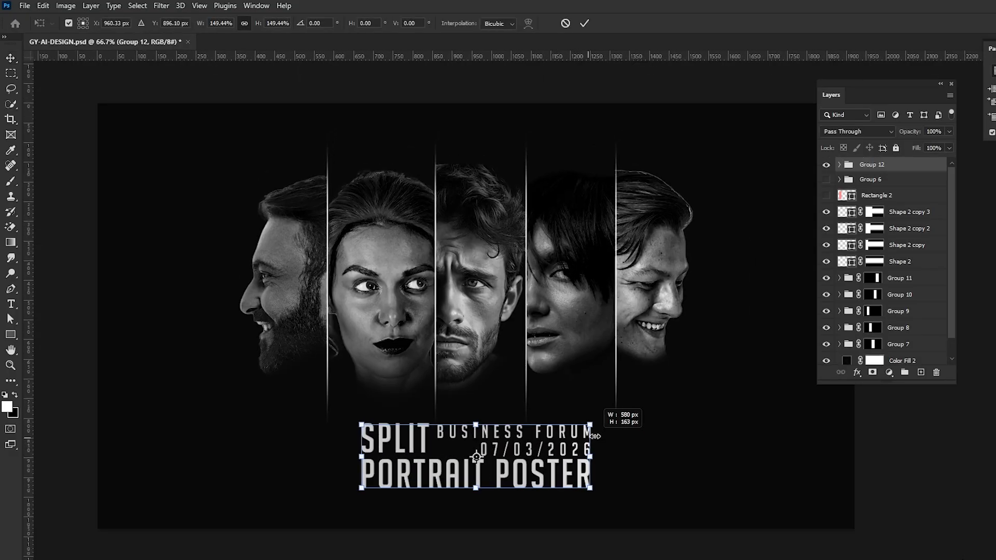
key("Return")
Duplicate the date text, move the copy above the portraits, and change it to GY AI DESIGN.
left_click(12, 304)
left_click(839, 165)
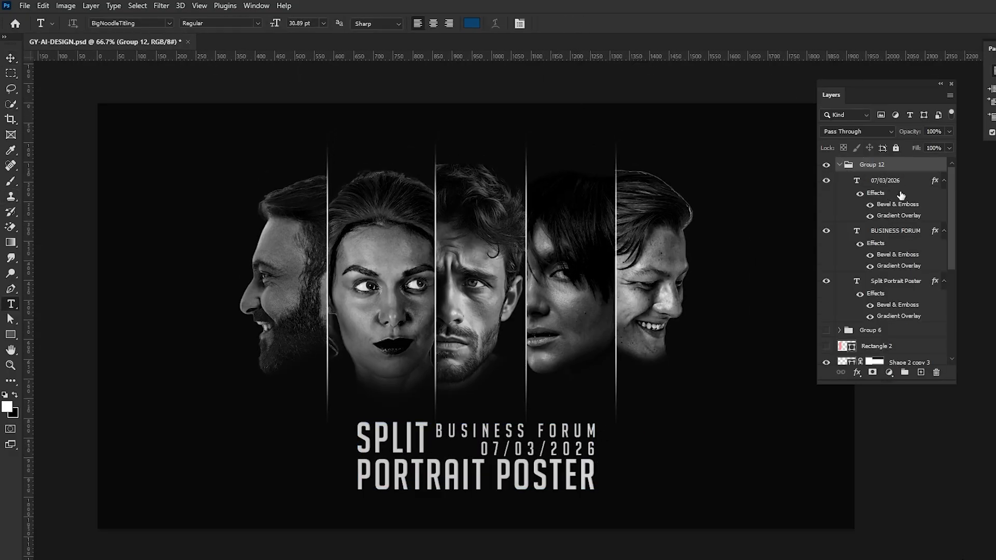
left_click_drag(882, 181, 921, 373)
key("v")
left_click_drag(455, 453, 455, 139)
key("t")
double_click(519, 134)
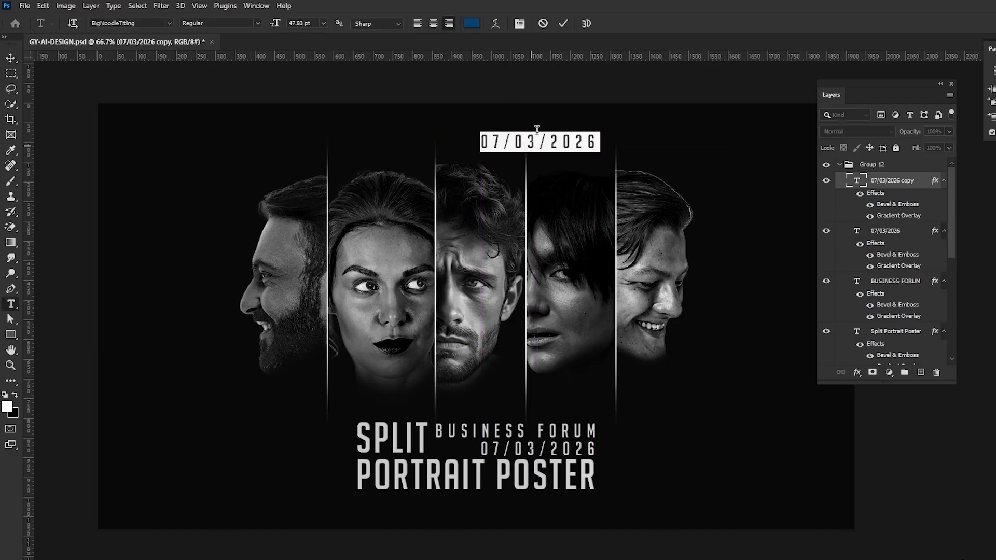
type("GY AI DESIGN")
key("ctrl+Return")
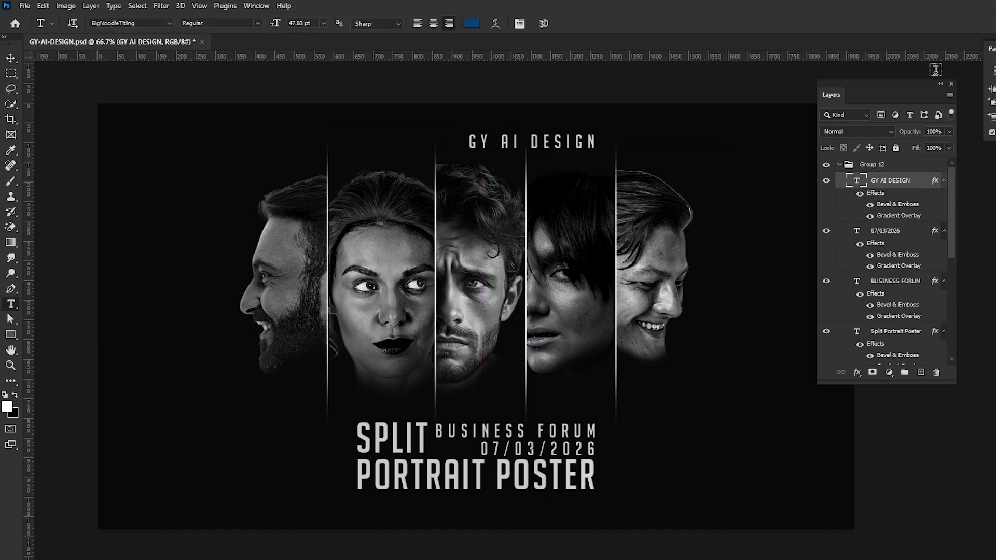
Set the GY AI DESIGN text to Manrope Light at 24 pt with much wider letter spacing.
left_click(520, 24)
left_click(631, 141)
left_click(616, 177)
left_click(504, 125)
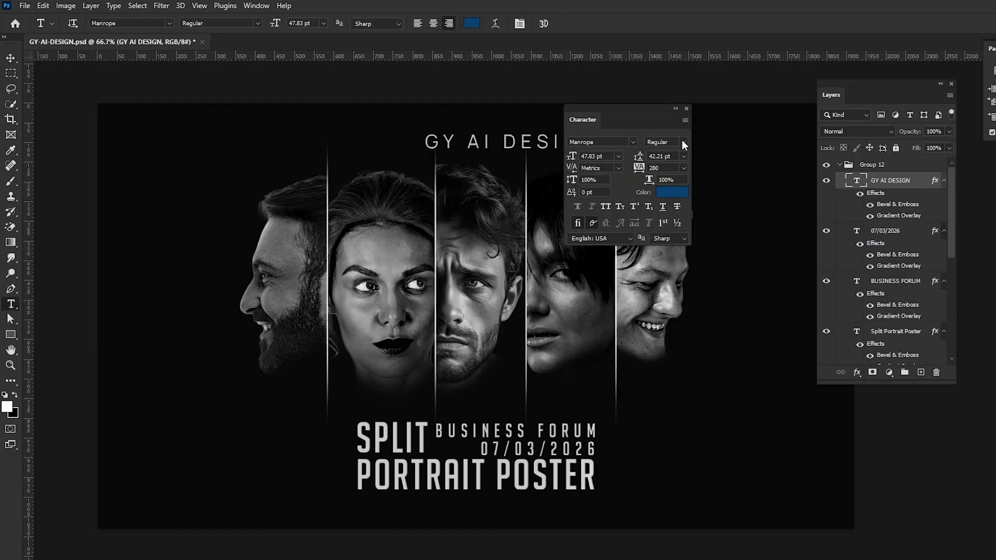
left_click(683, 142)
left_click(667, 160)
left_click(504, 126)
left_click(618, 156)
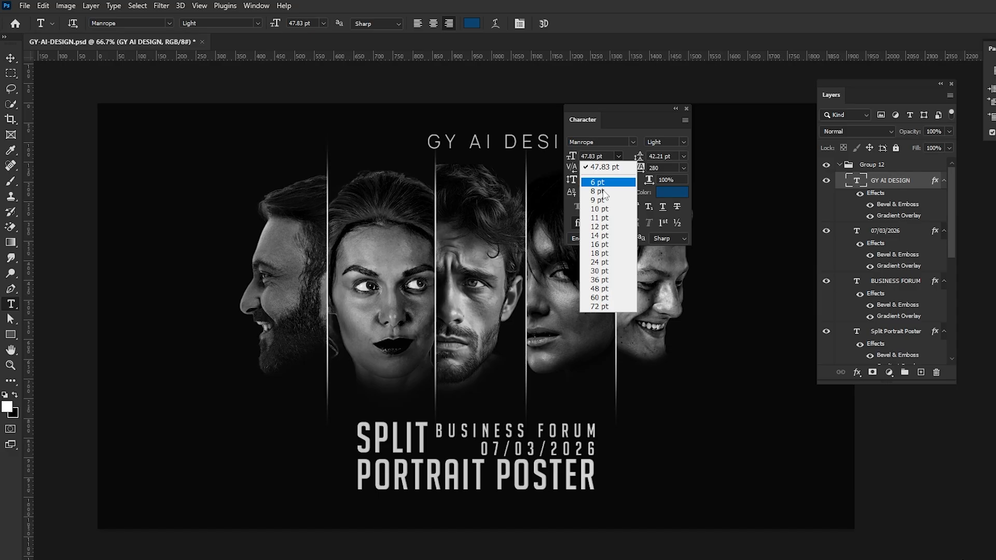
left_click(599, 262)
left_click_drag(680, 126, 784, 120)
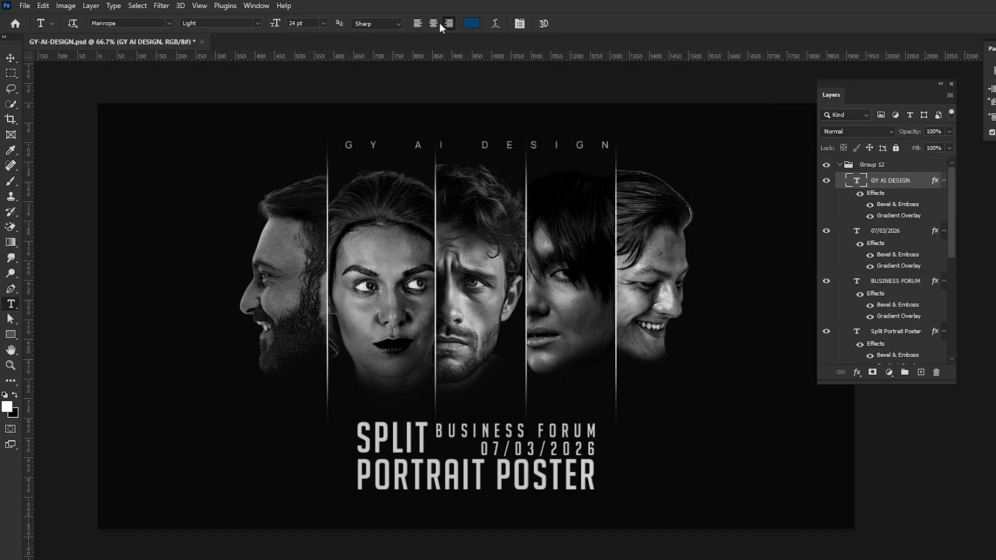
Centre GY AI DESIGN horizontally on the Background and move it up slightly, clear of the divider lines.
key("v")
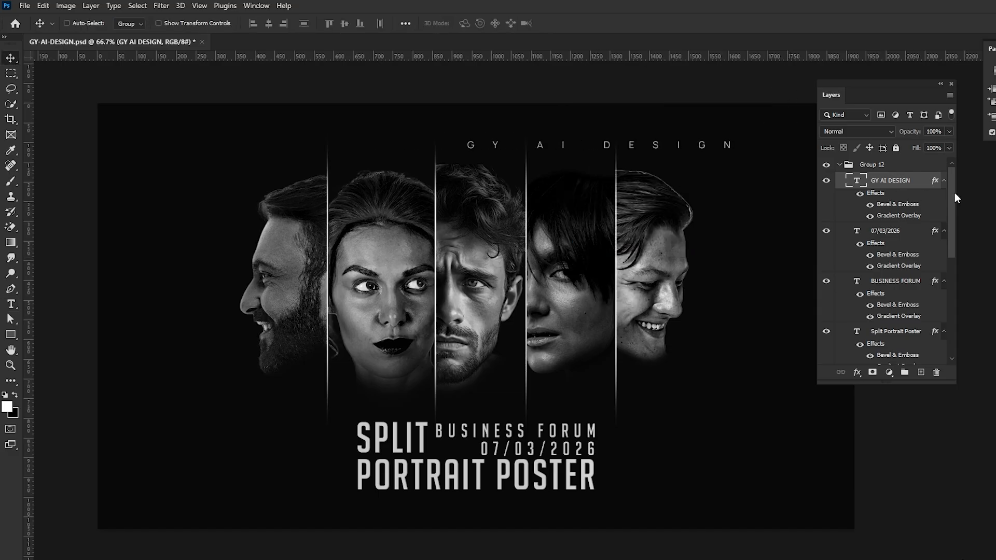
scroll(881, 260, "down", 5)
scroll(930, 234, "up", 5)
left_click(904, 182)
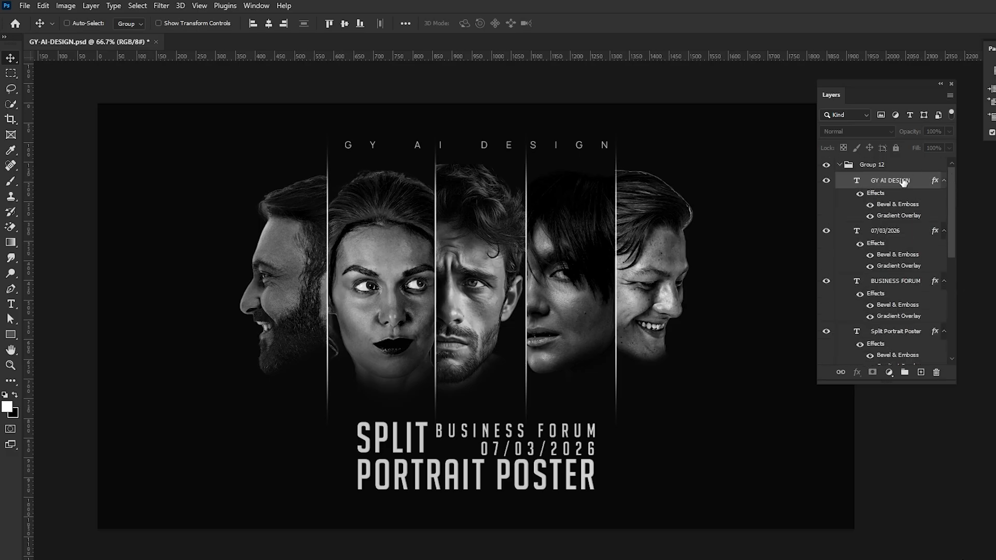
left_click_drag(560, 142, 560, 130)
Save the poster and close the Layers panel to inspect the finished design.
left_click_drag(723, 278, 702, 270)
left_click(951, 84)
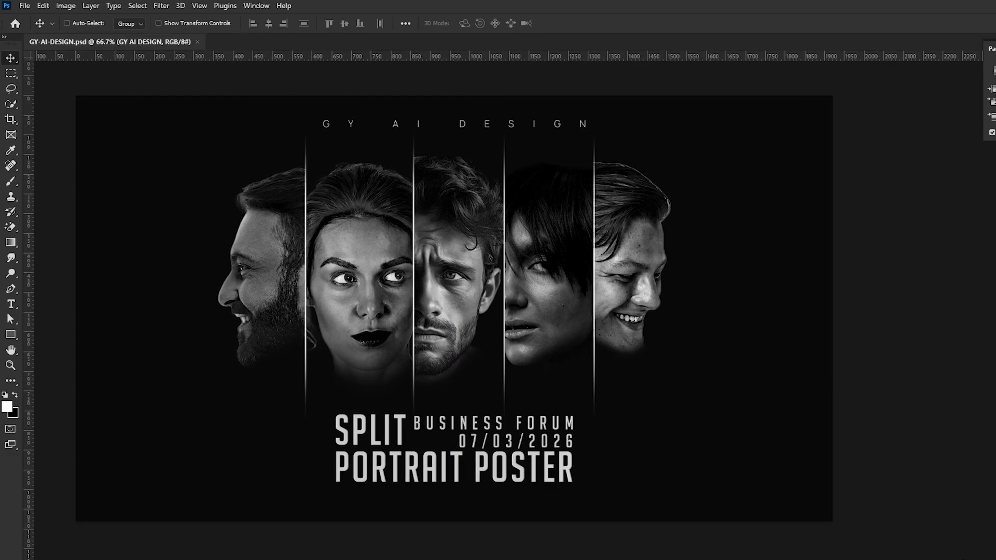
key("ctrl+plus")
left_click_drag(446, 259, 550, 317)
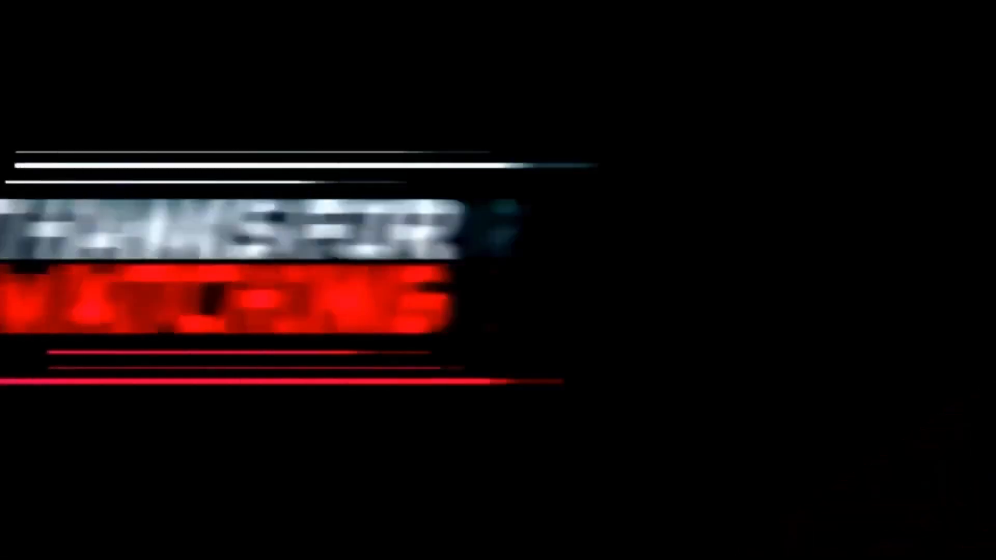